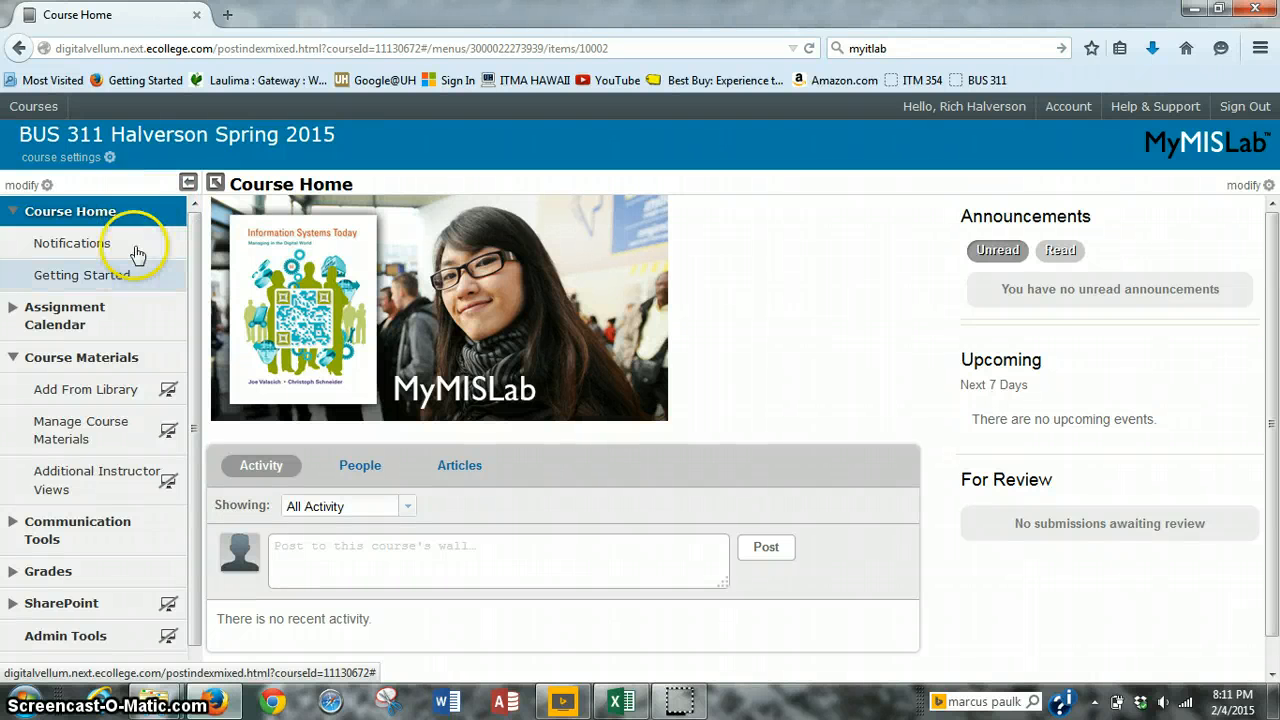
# Step: Open the Project 2 (Excel Ch 2 - Formulas and Functions) assignment from the course materials
pyautogui.click(95, 367)
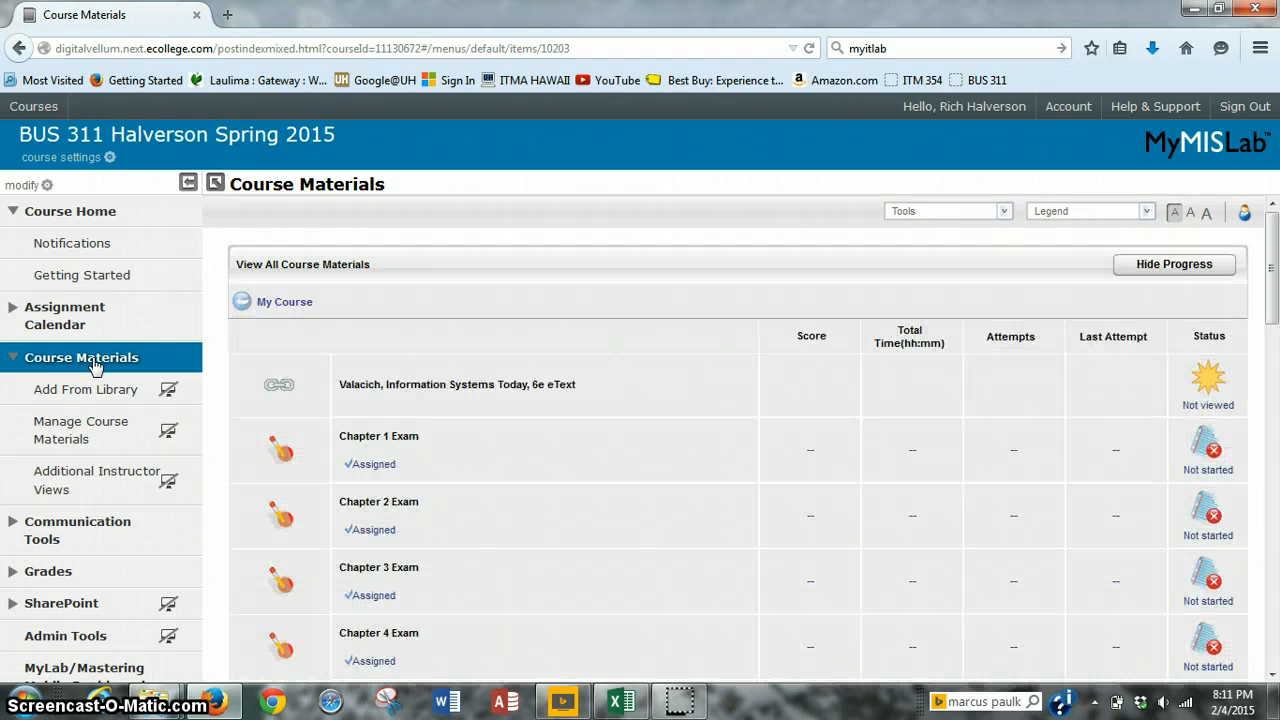
pyautogui.click(486, 372)
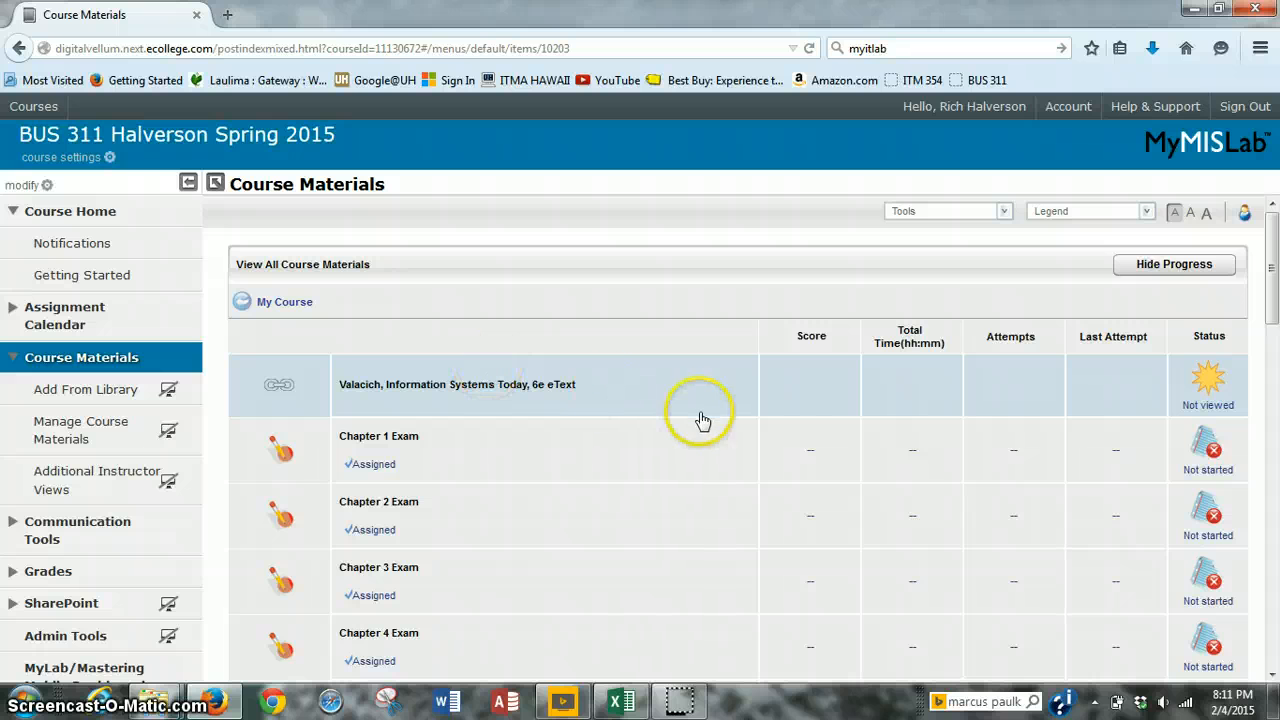
pyautogui.scroll(-5, 703, 420)
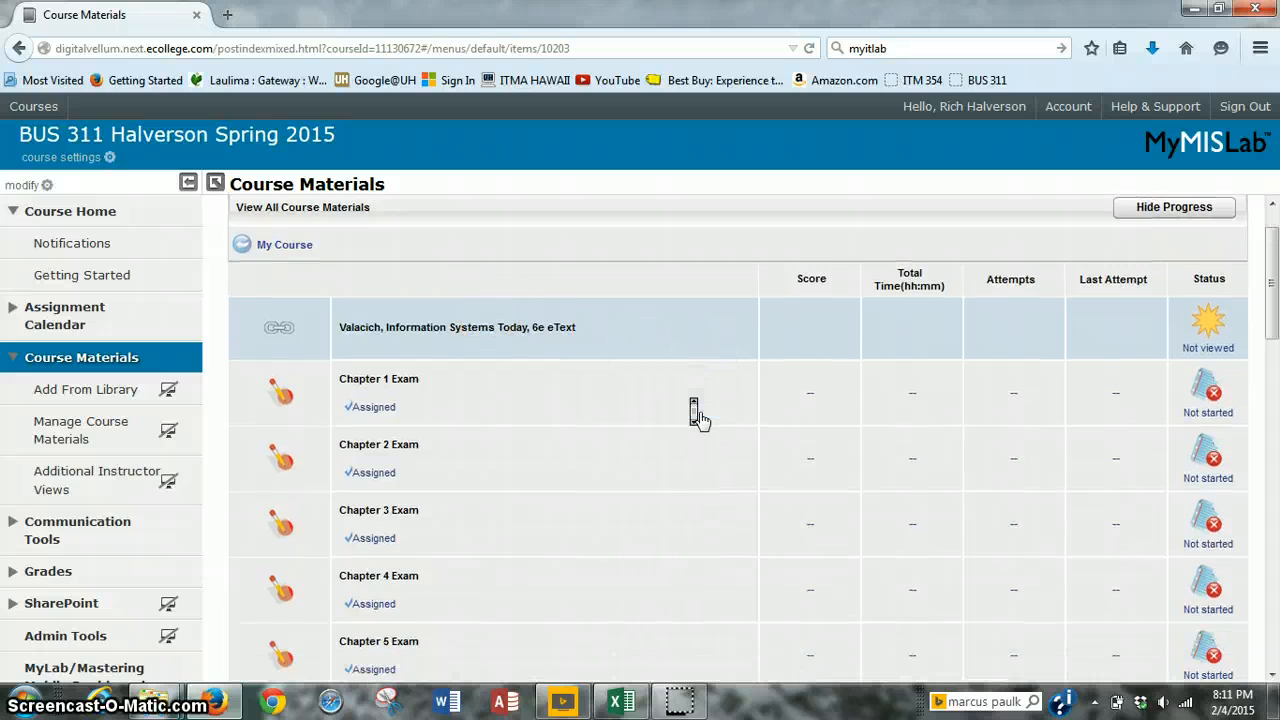
pyautogui.scroll(-5, 703, 420)
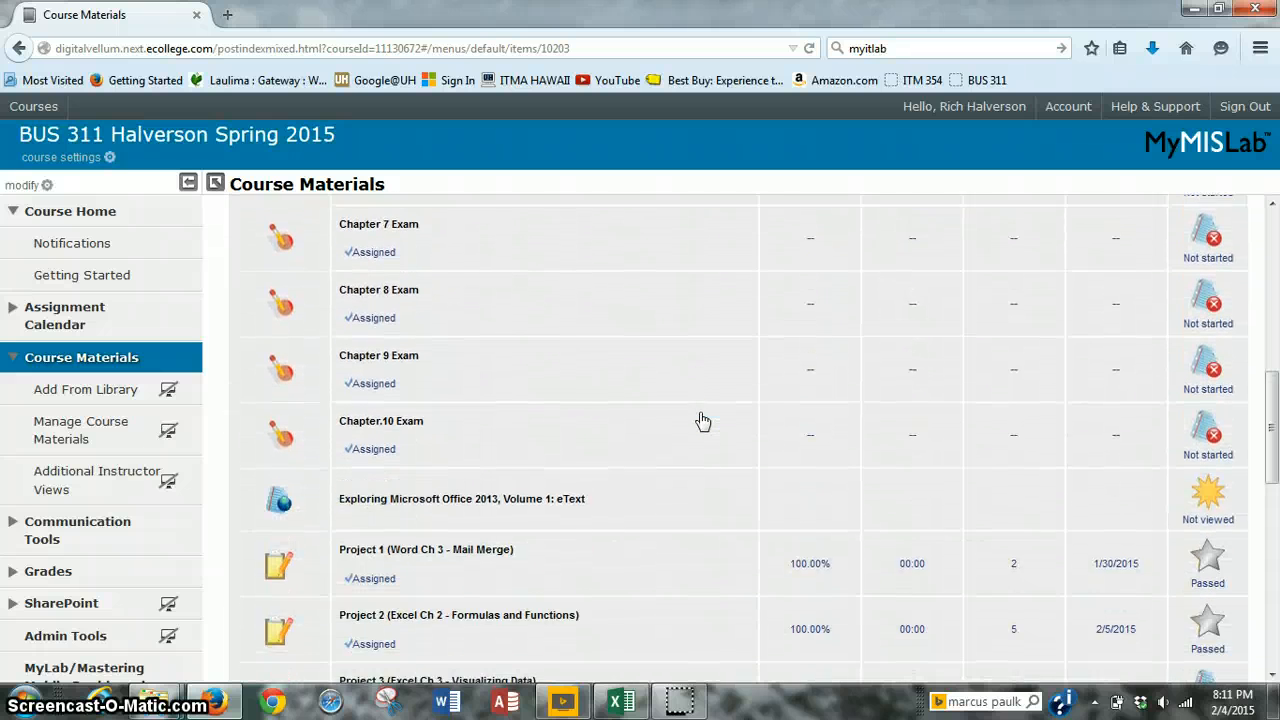
pyautogui.click(655, 432)
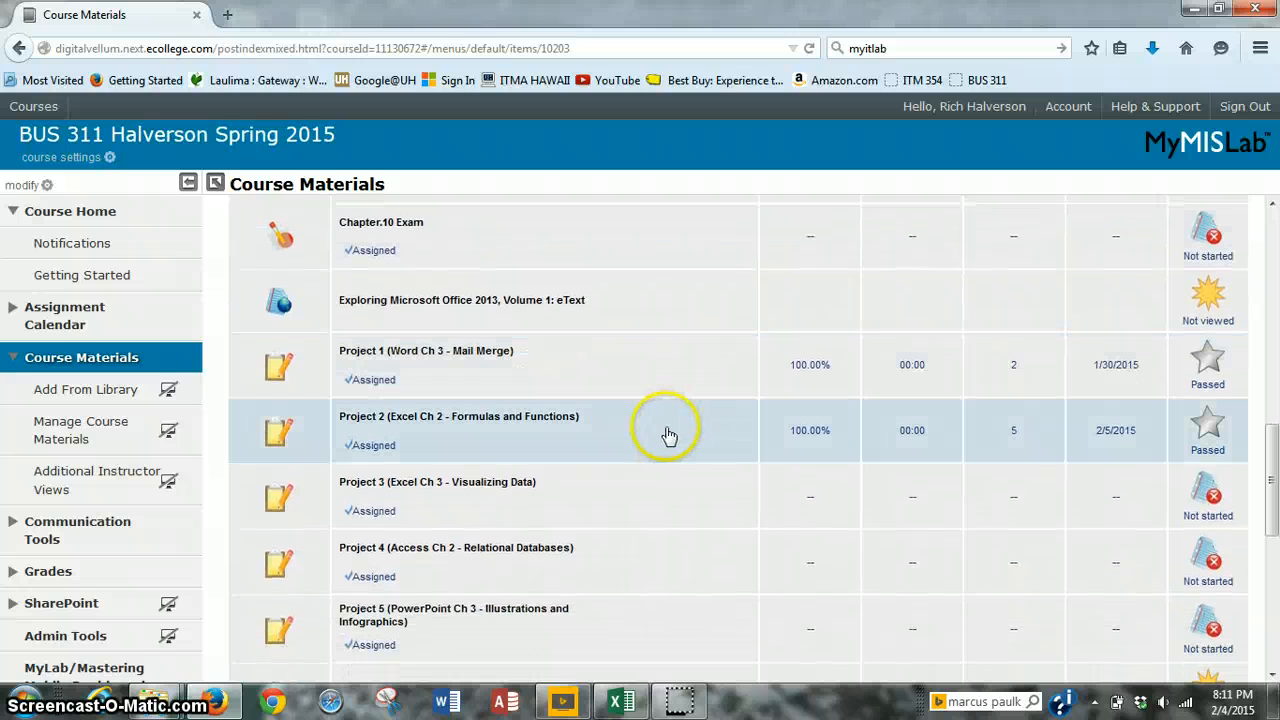
pyautogui.moveTo(586, 420)
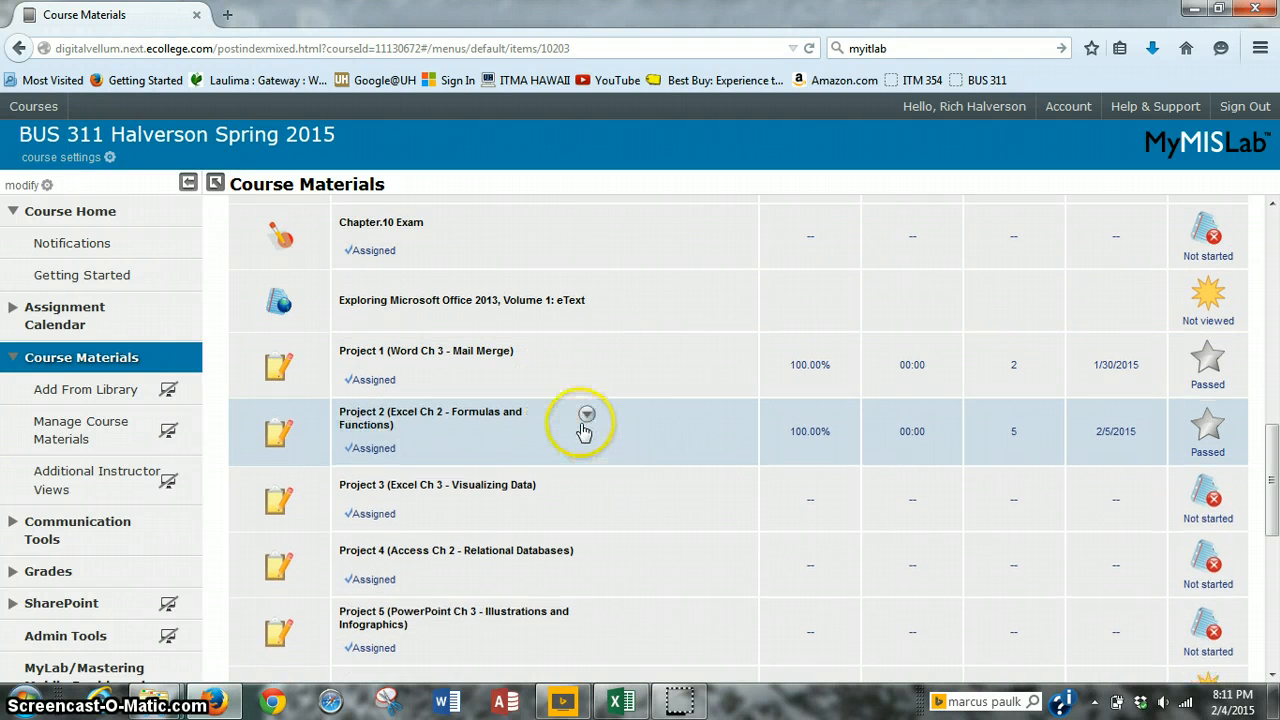
pyautogui.click(588, 417)
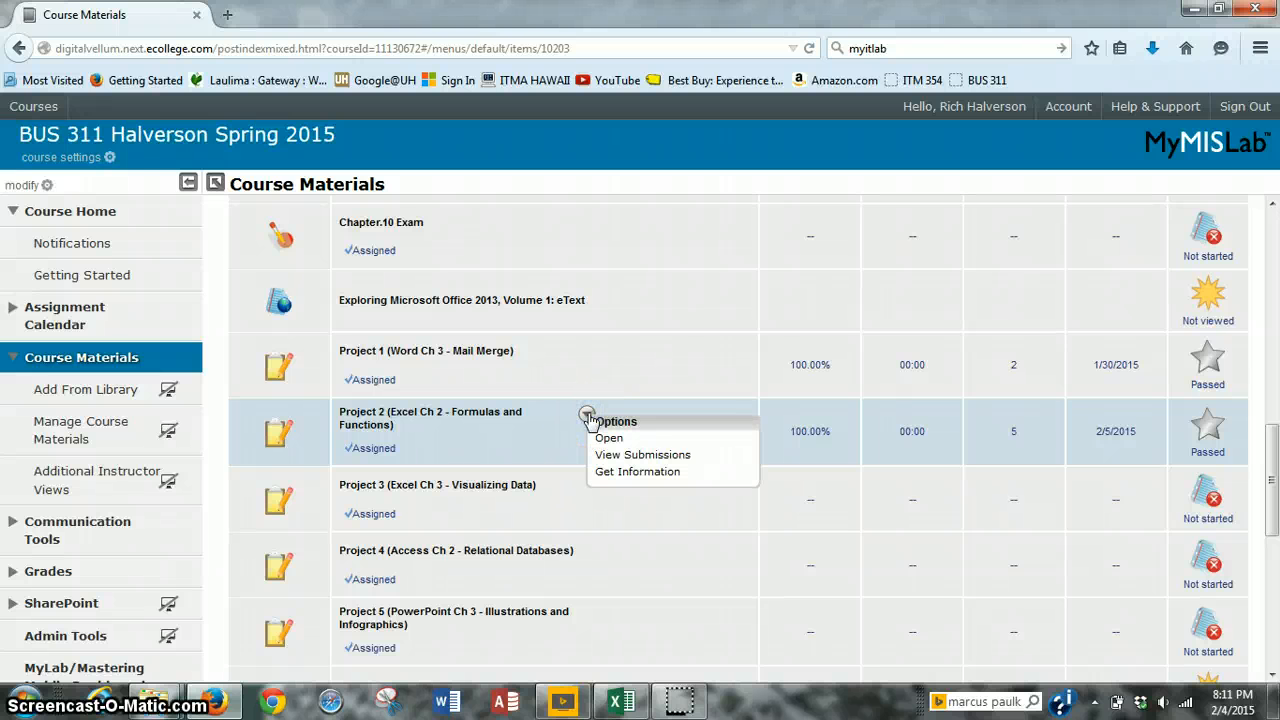
pyautogui.click(630, 440)
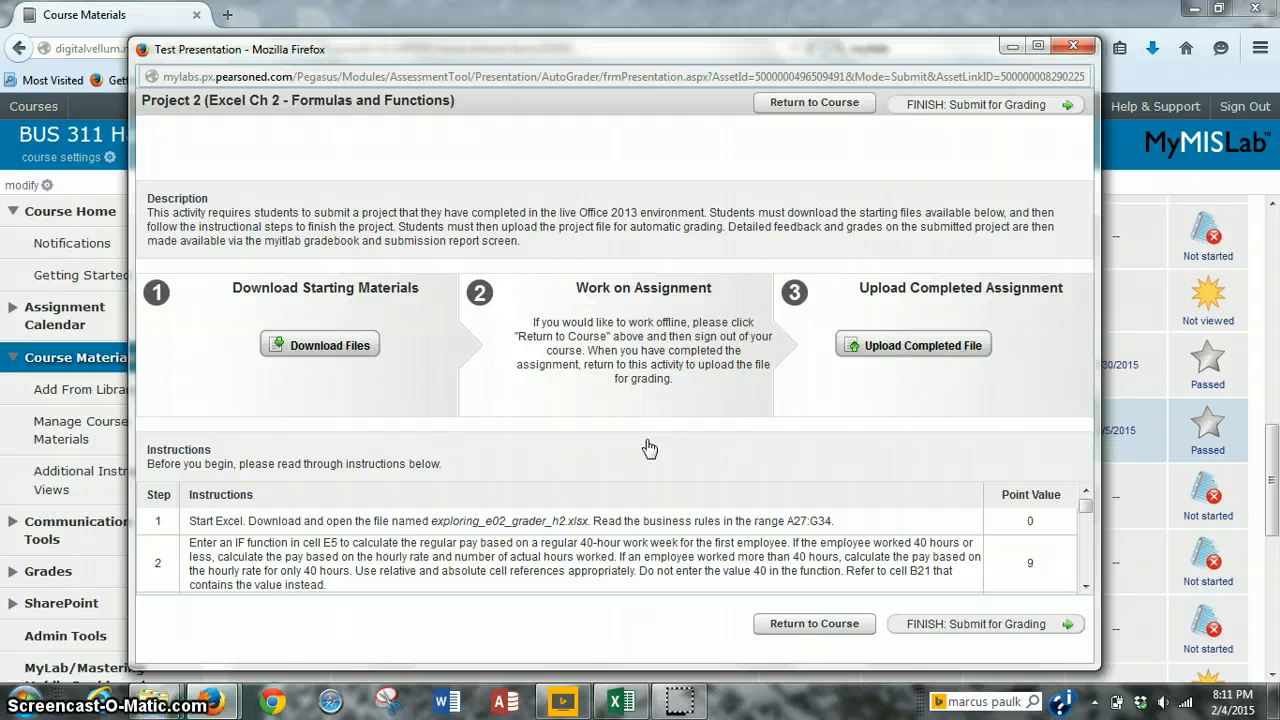
pyautogui.click(597, 436)
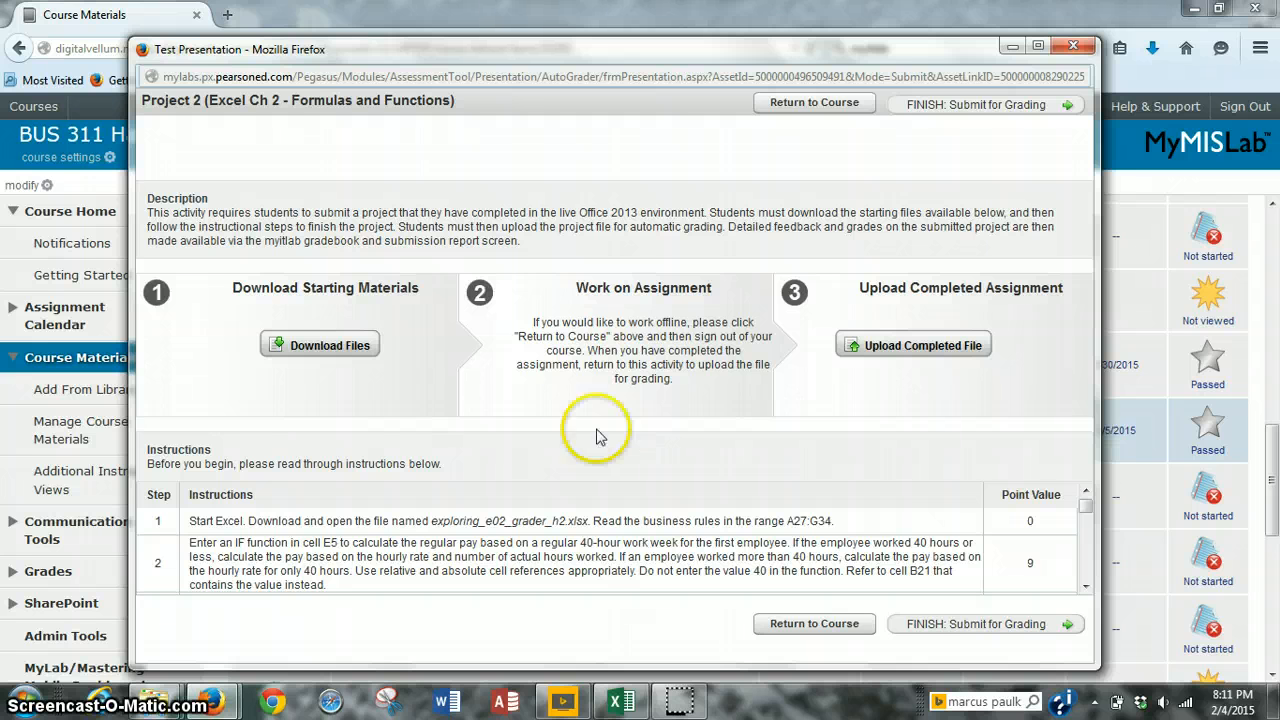
# Step: View the starting files offered for the Project 2 assignment, and return to the course
pyautogui.click(343, 355)
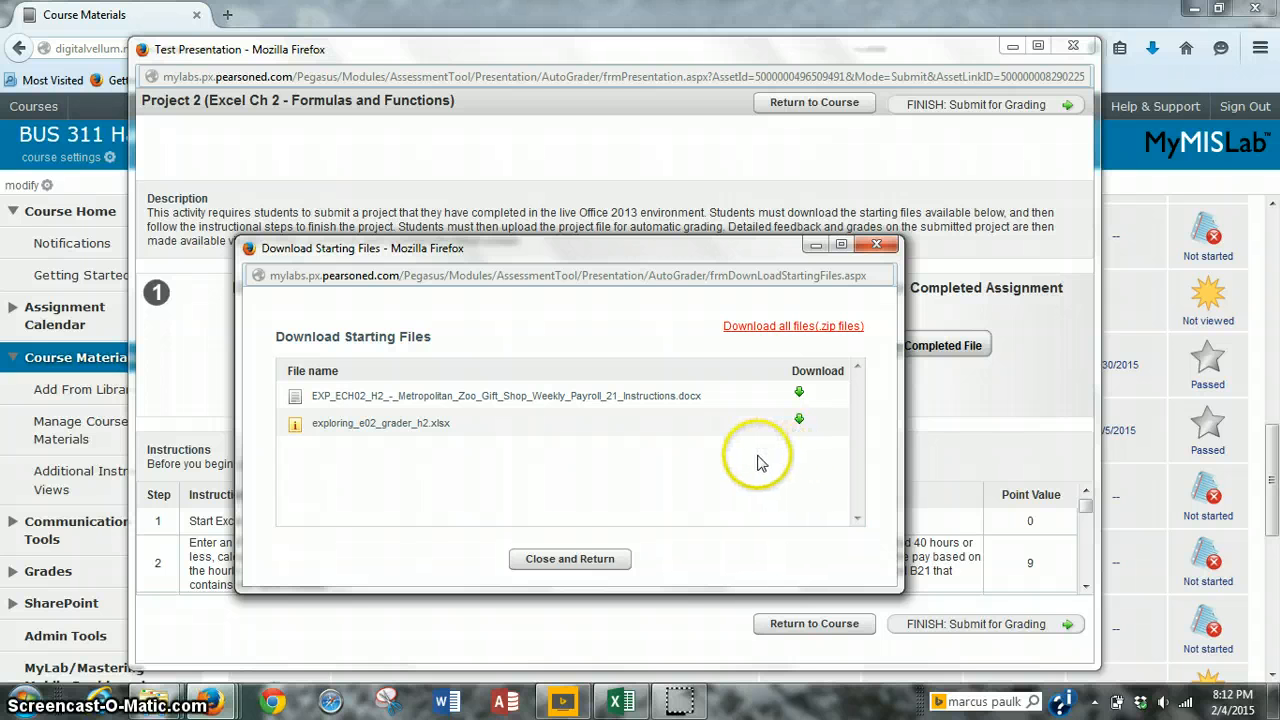
pyautogui.click(588, 564)
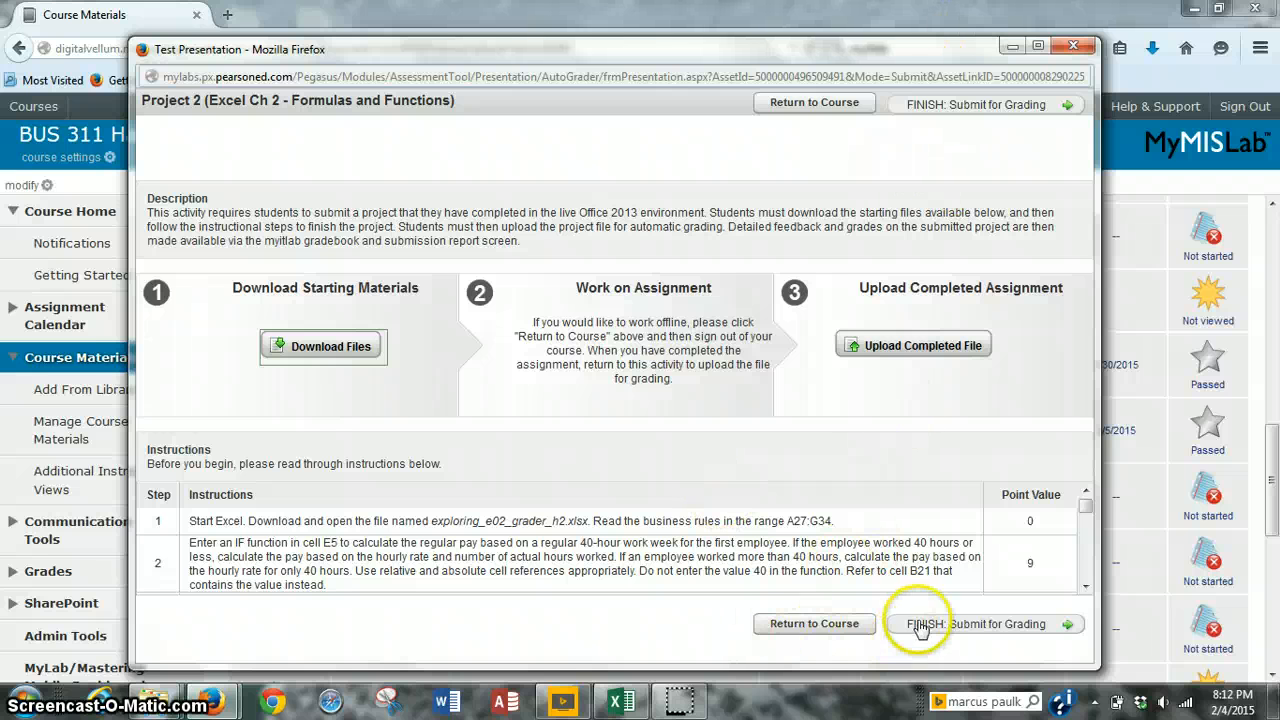
pyautogui.click(826, 626)
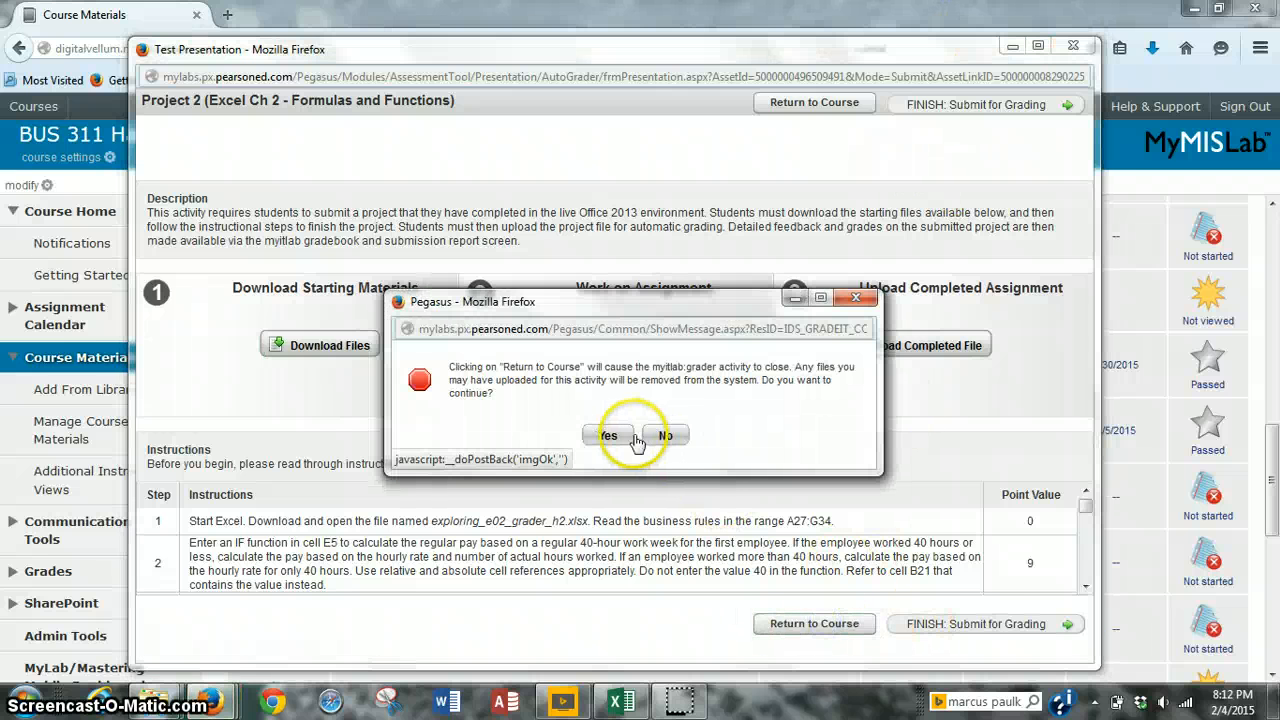
pyautogui.click(610, 437)
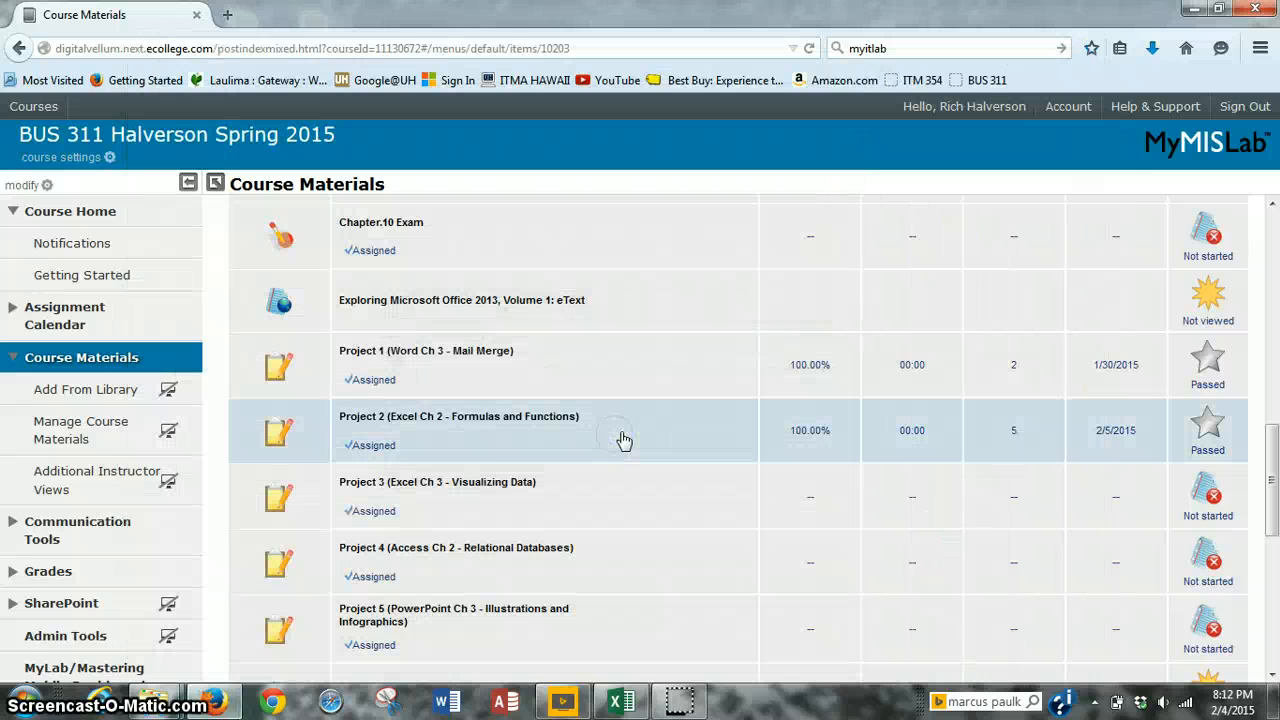
# Step: Switch to the exploring_e02_grader_h2.xlsx workbook in Excel and start an IF function in Regular Pay cell E5
pyautogui.click(686, 701)
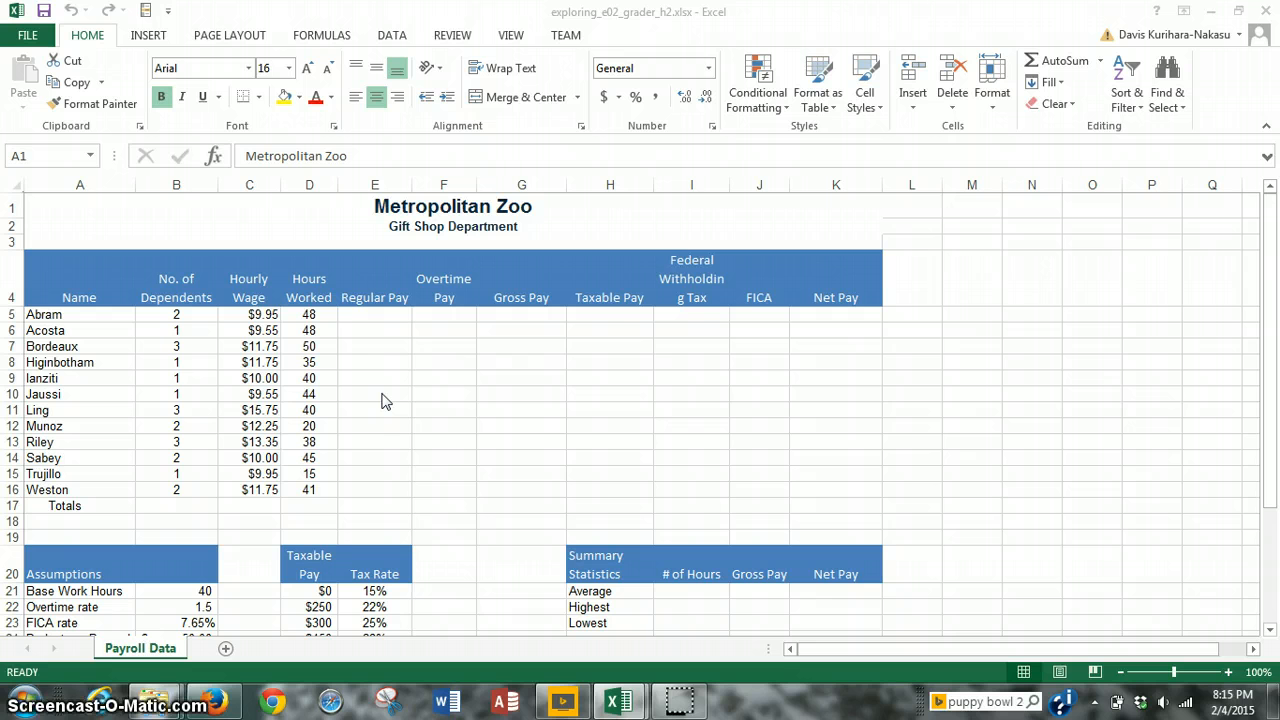
pyautogui.click(377, 342)
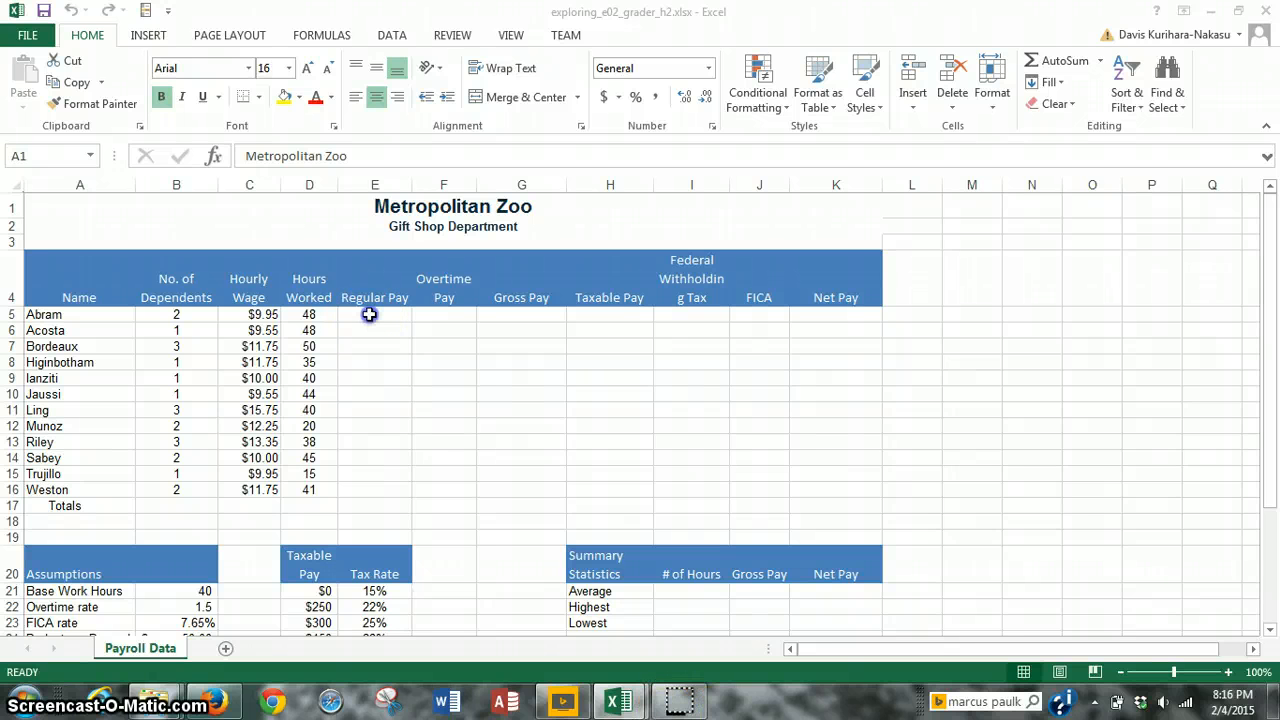
pyautogui.click(370, 313)
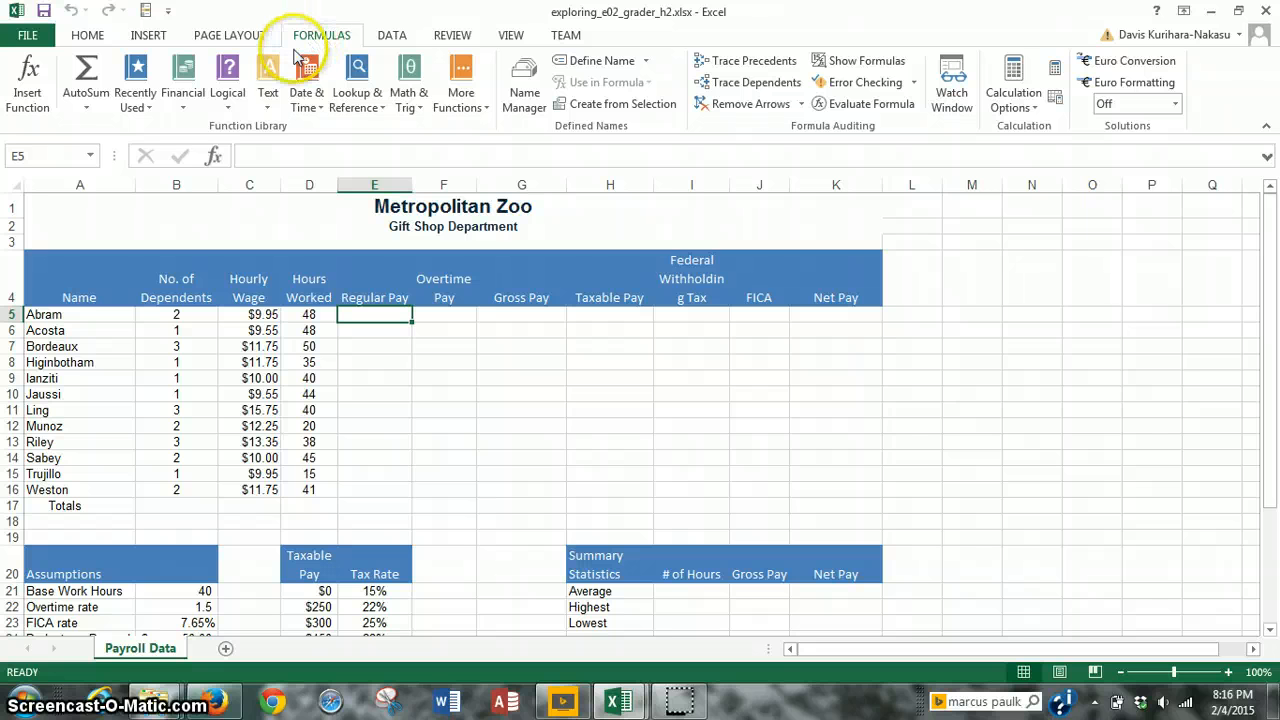
pyautogui.click(37, 100)
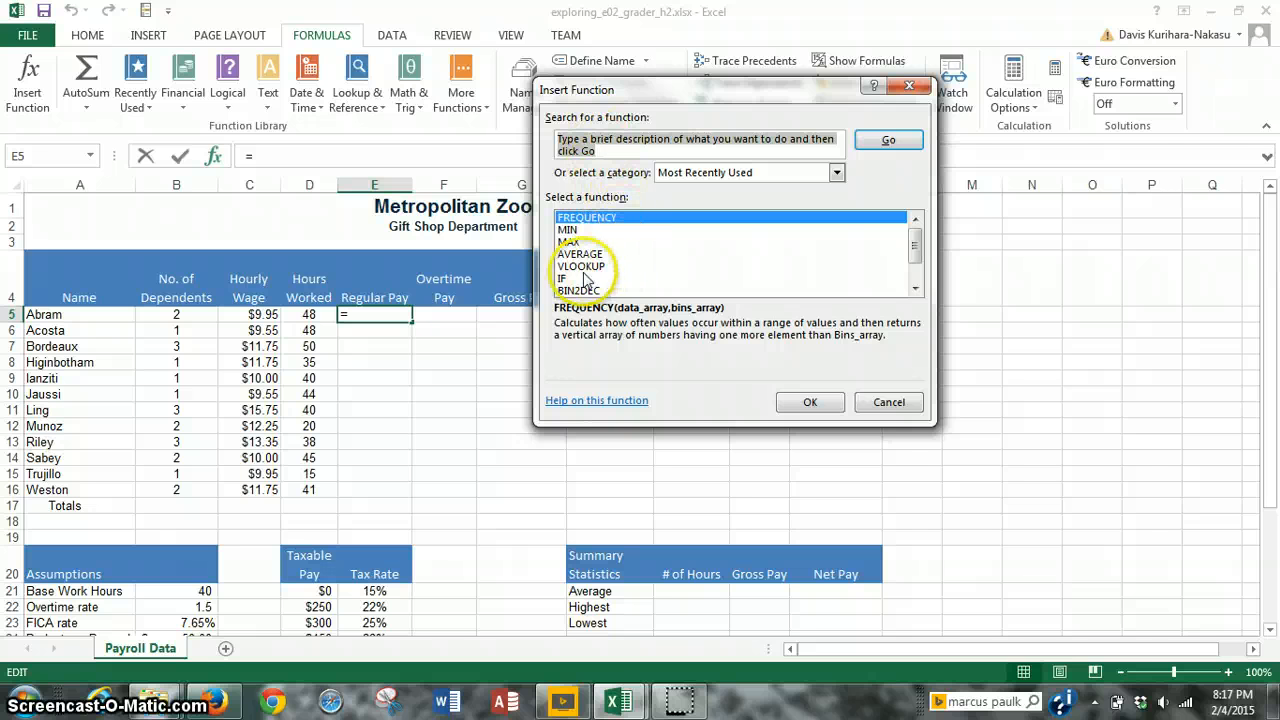
pyautogui.click(575, 280)
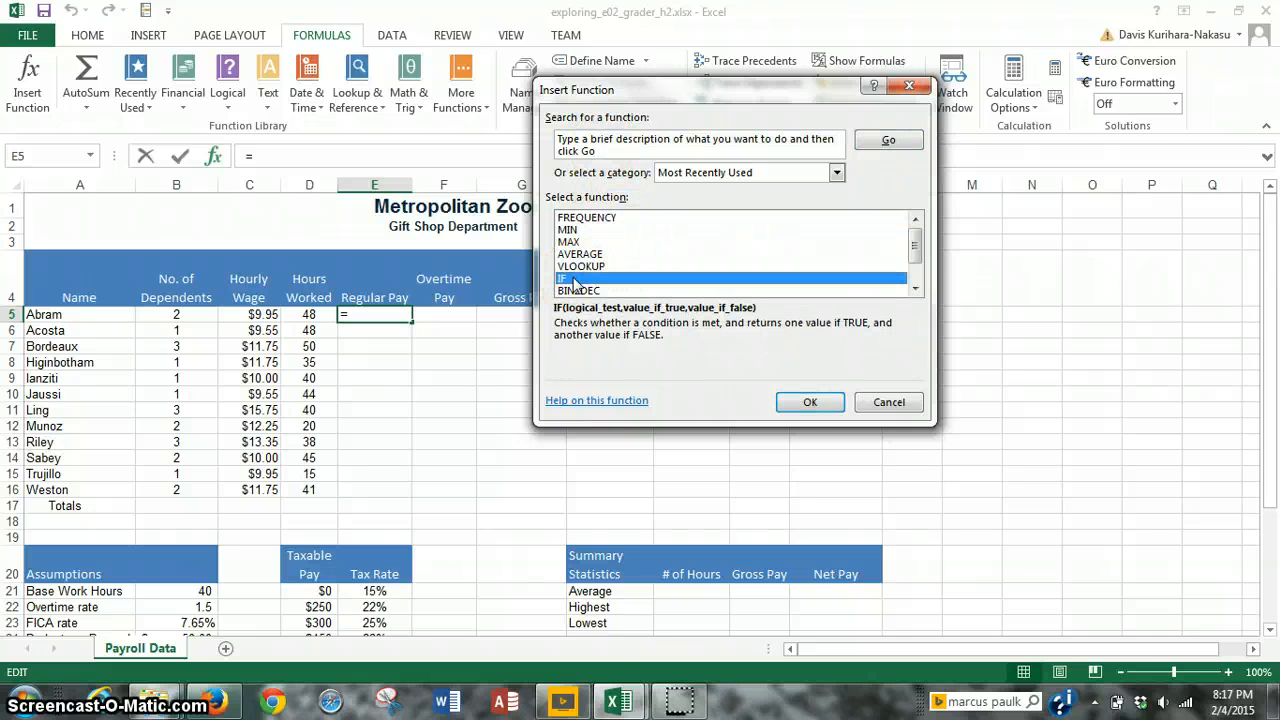
pyautogui.click(810, 402)
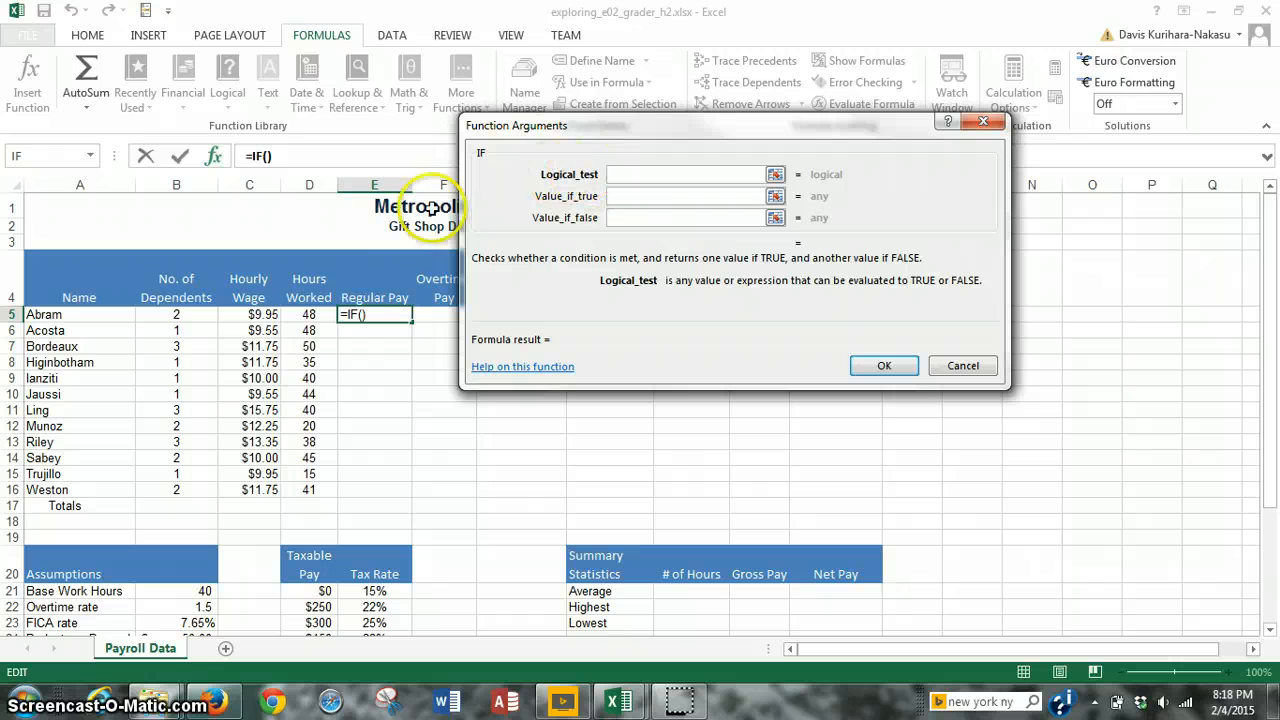
# Step: Enter D5<=B21 as the IF function's logical test, comparing hours worked with base work hours
pyautogui.click(306, 314)
pyautogui.click(628, 195)
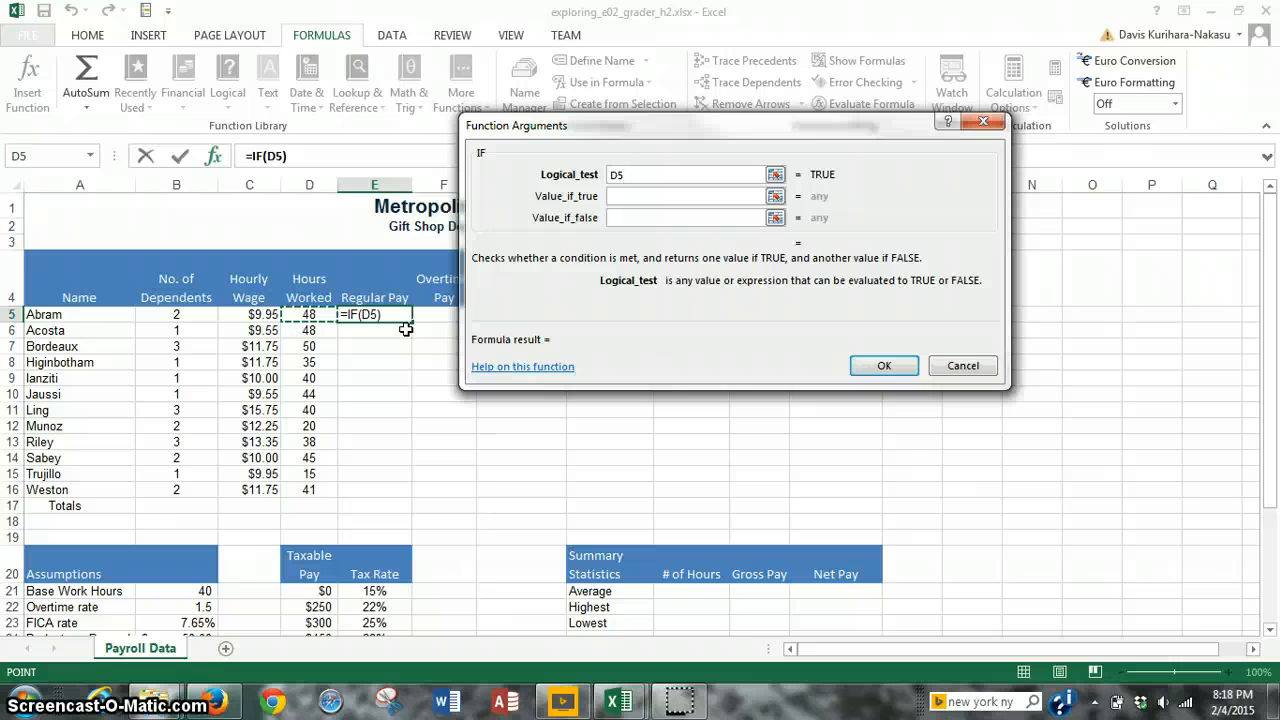
pyautogui.write('<')
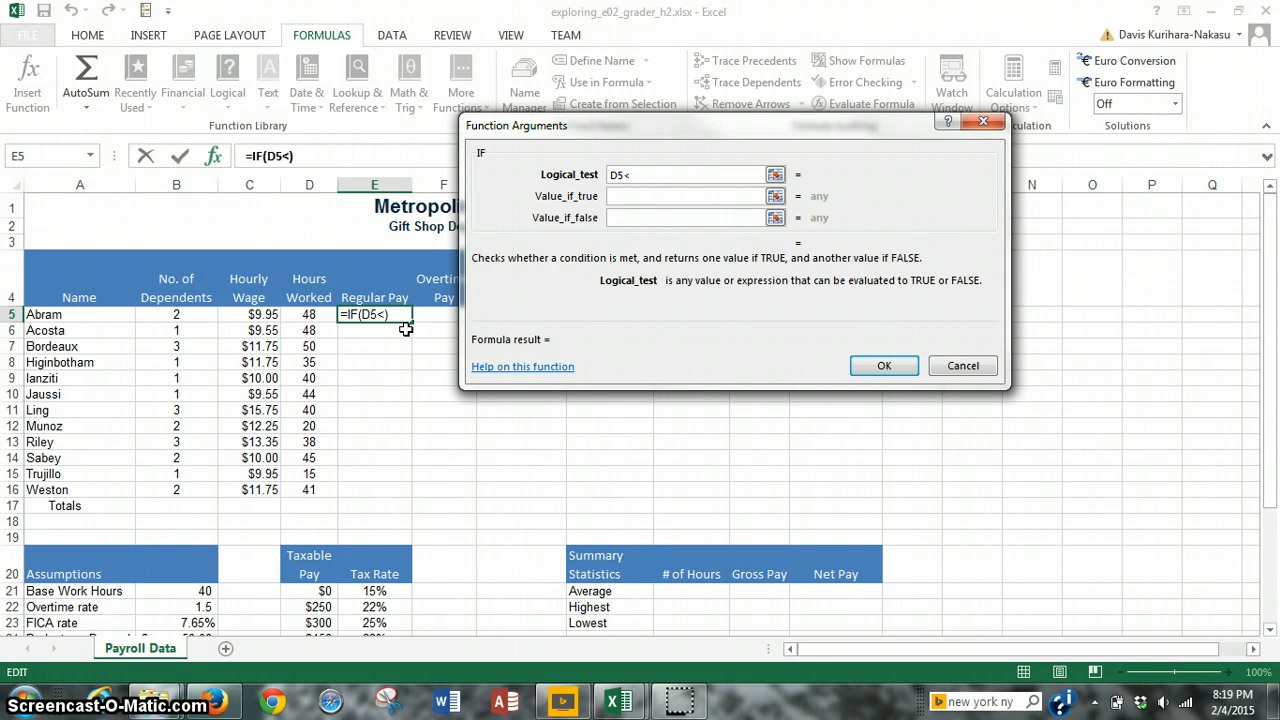
pyautogui.click(615, 175)
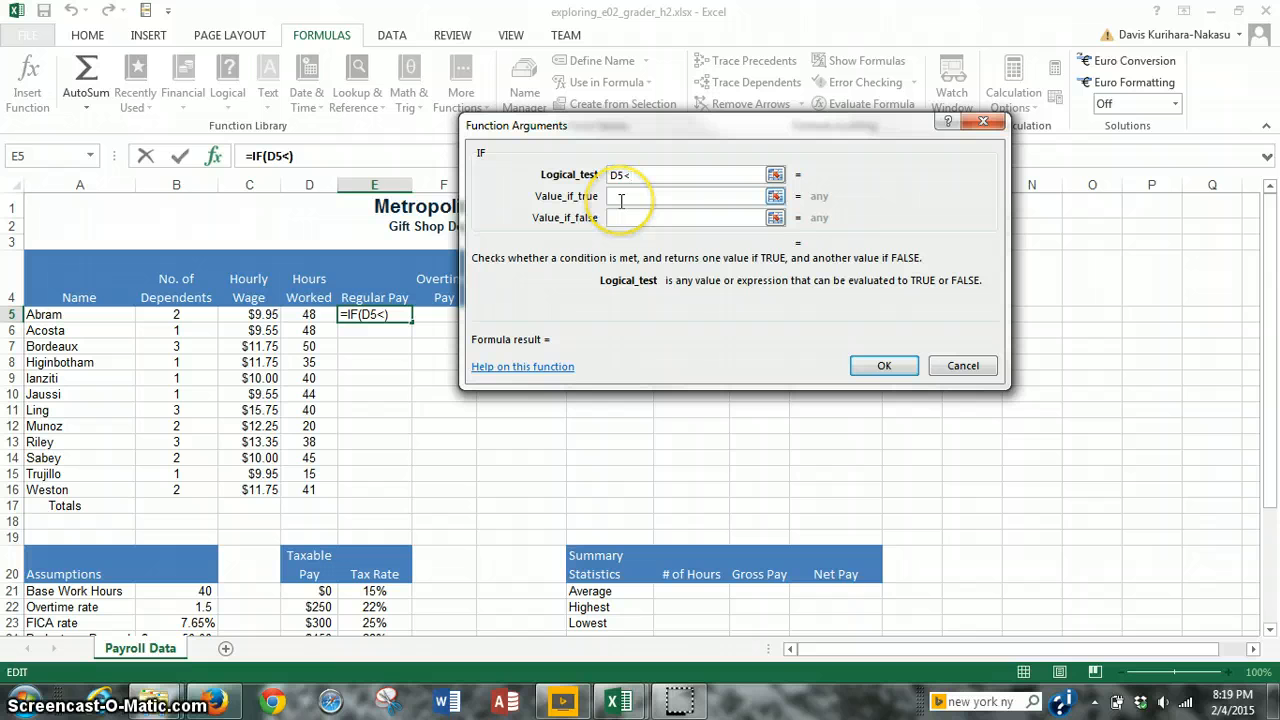
pyautogui.write('=')
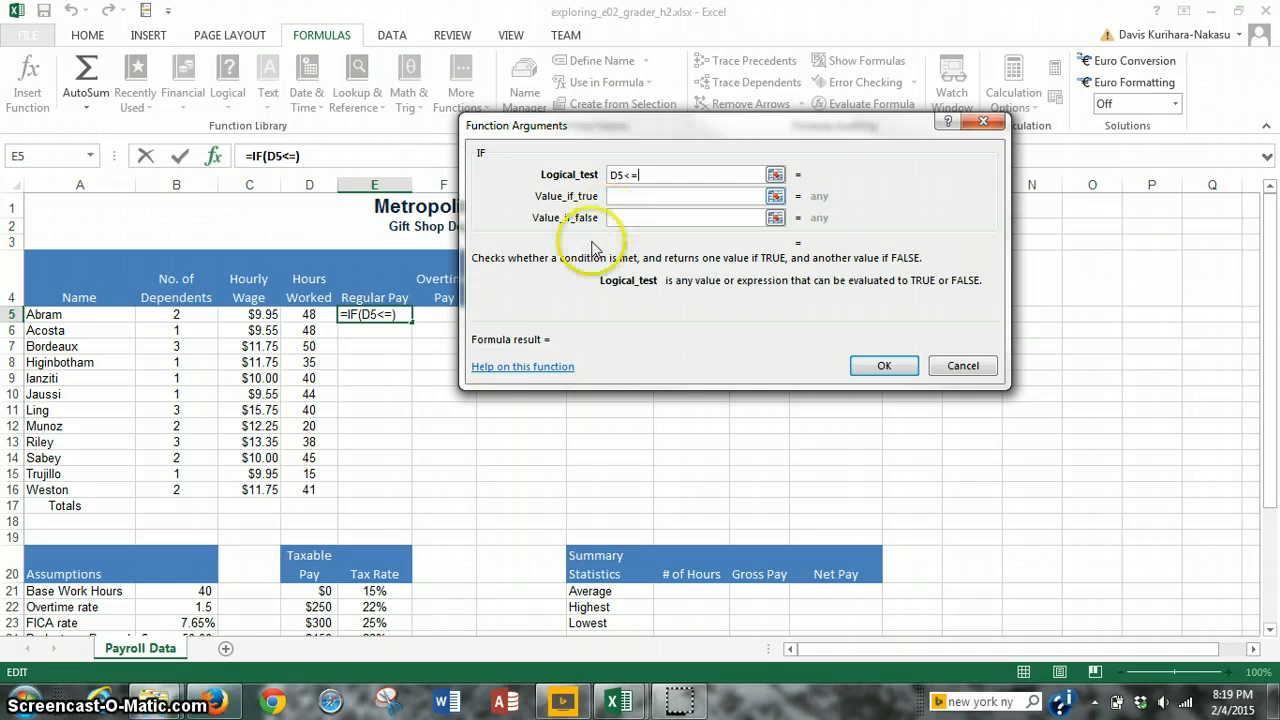
pyautogui.click(187, 591)
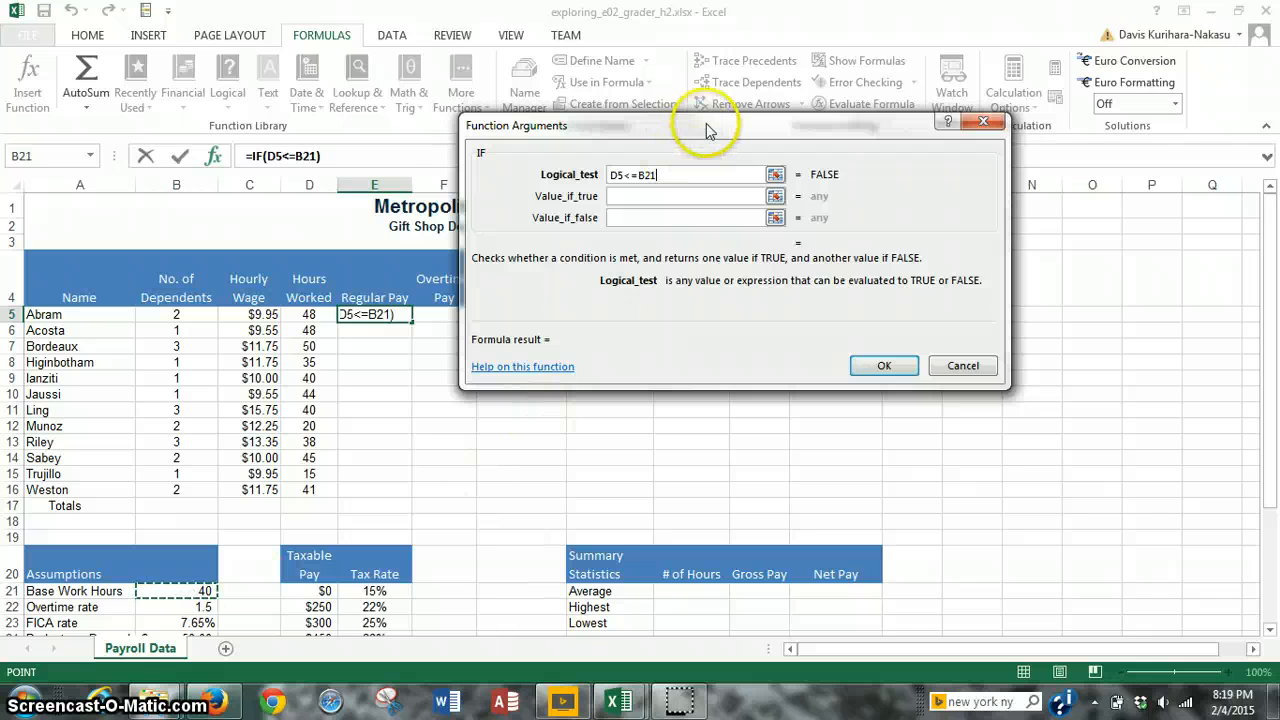
# Step: Make the B21 reference in the logical test absolute, as $B$21
pyautogui.moveTo(707, 127); pyautogui.dragTo(902, 39)
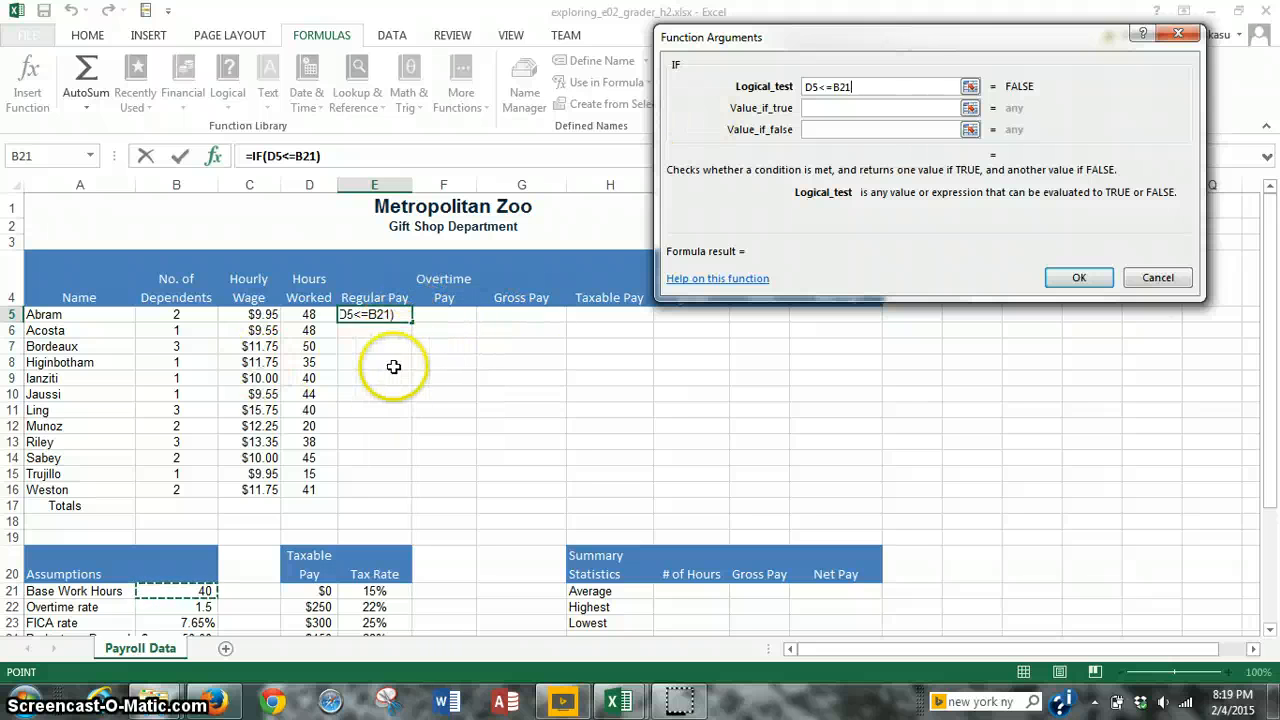
pyautogui.moveTo(920, 36); pyautogui.dragTo(762, 255)
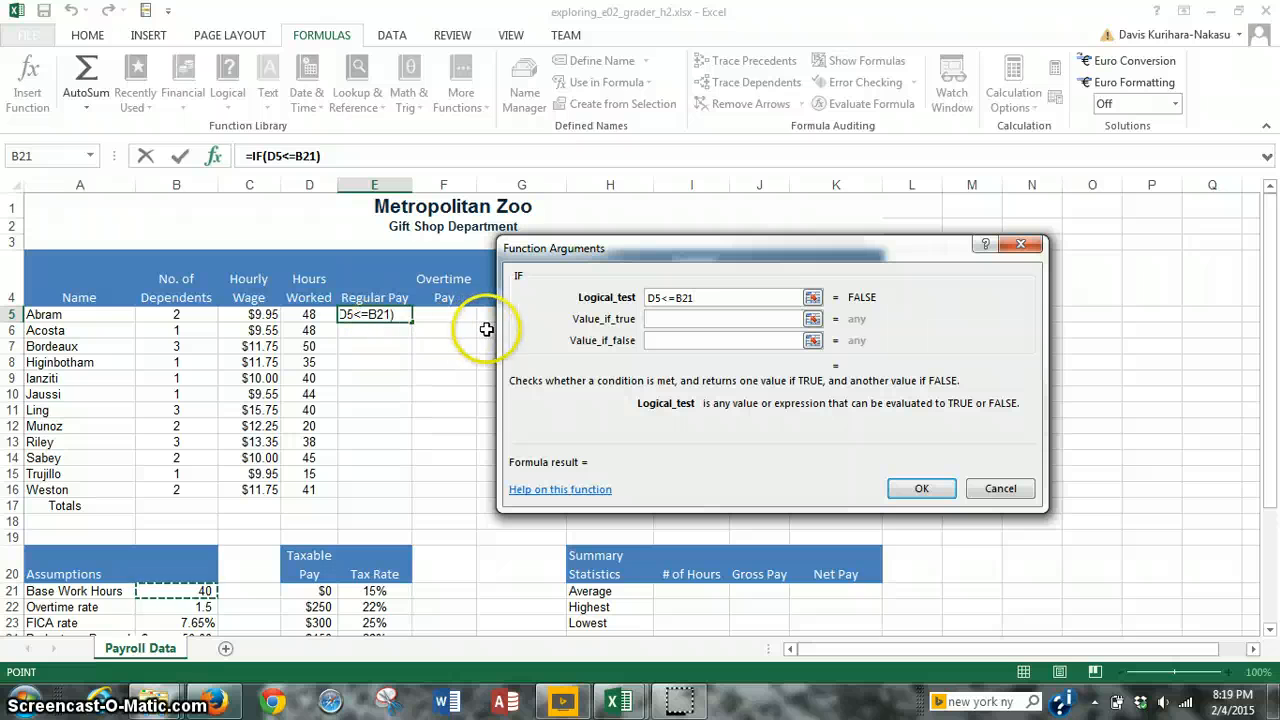
pyautogui.click(687, 300)
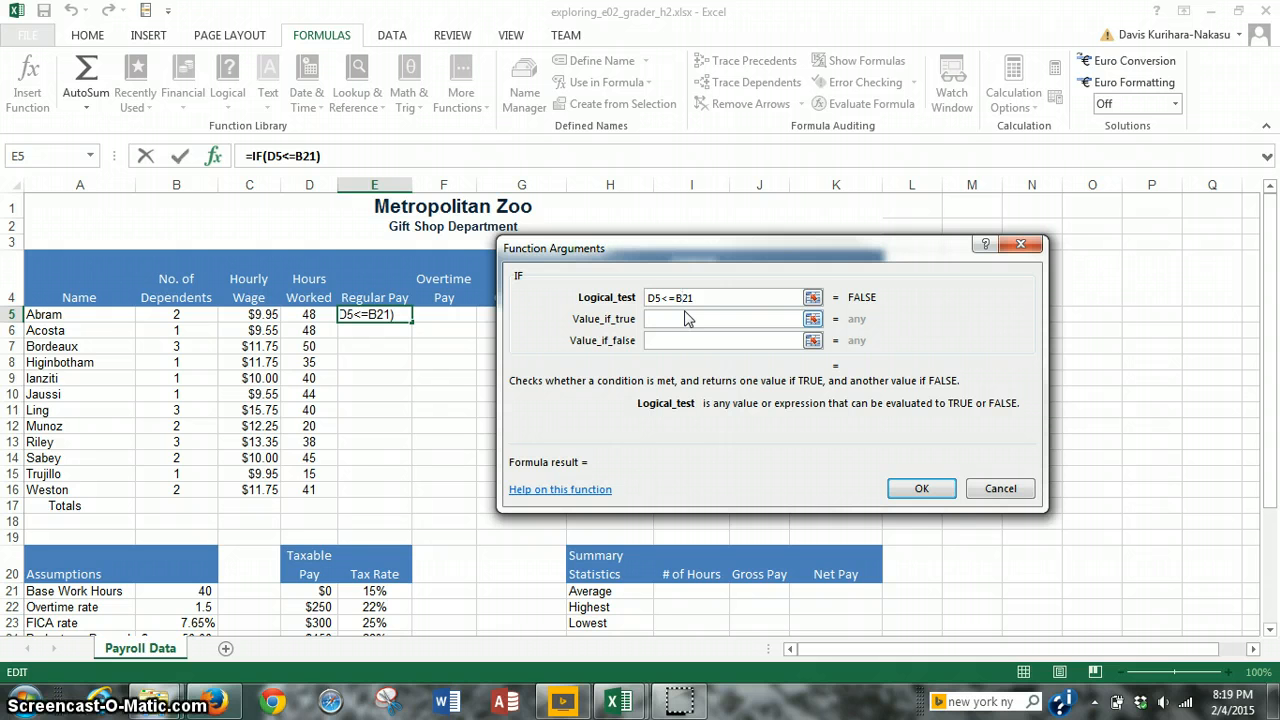
pyautogui.press('F4')
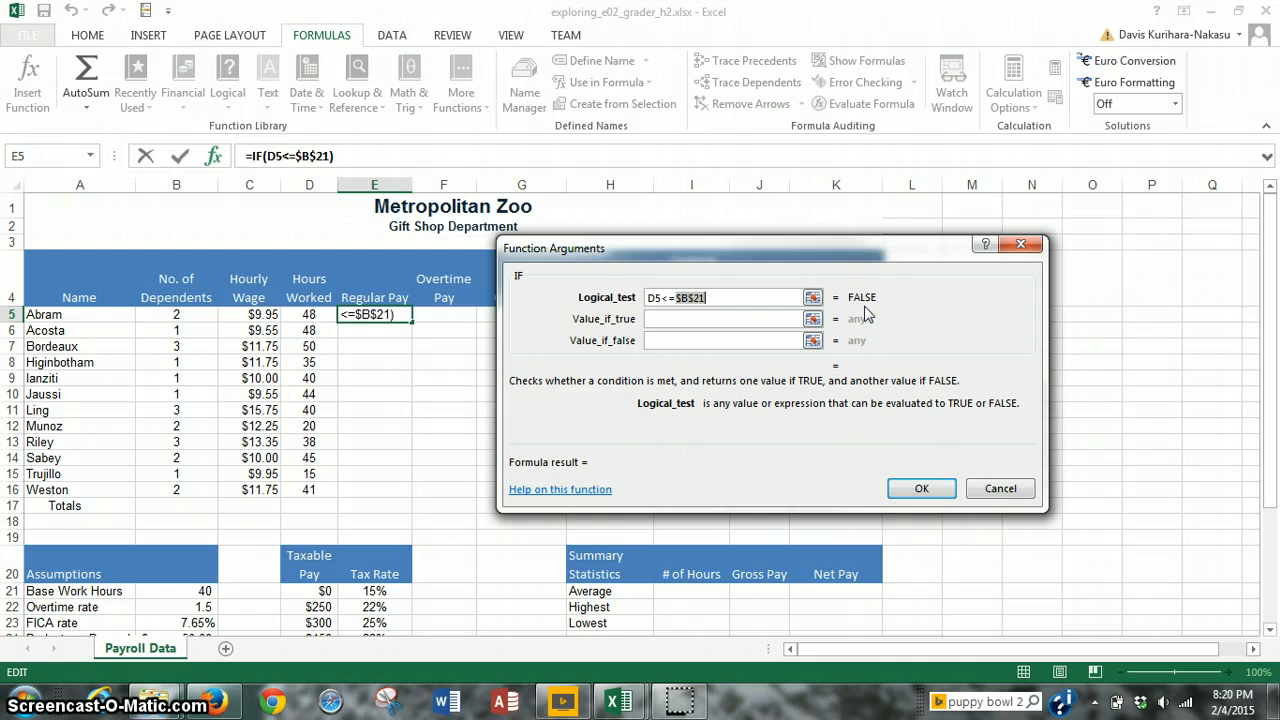
# Step: Enter C5*$B$21 as the IF function's value if false, multiplying hourly wage by the absolute base work hours
pyautogui.click(650, 342)
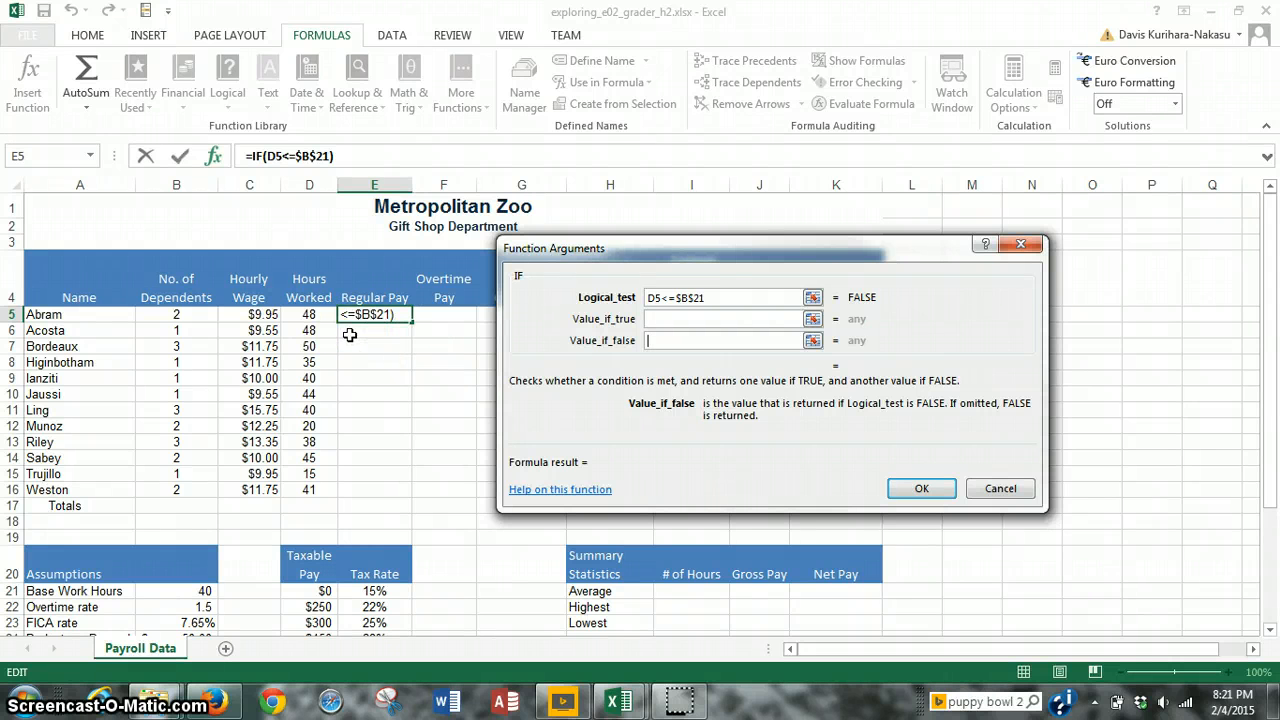
pyautogui.click(260, 316)
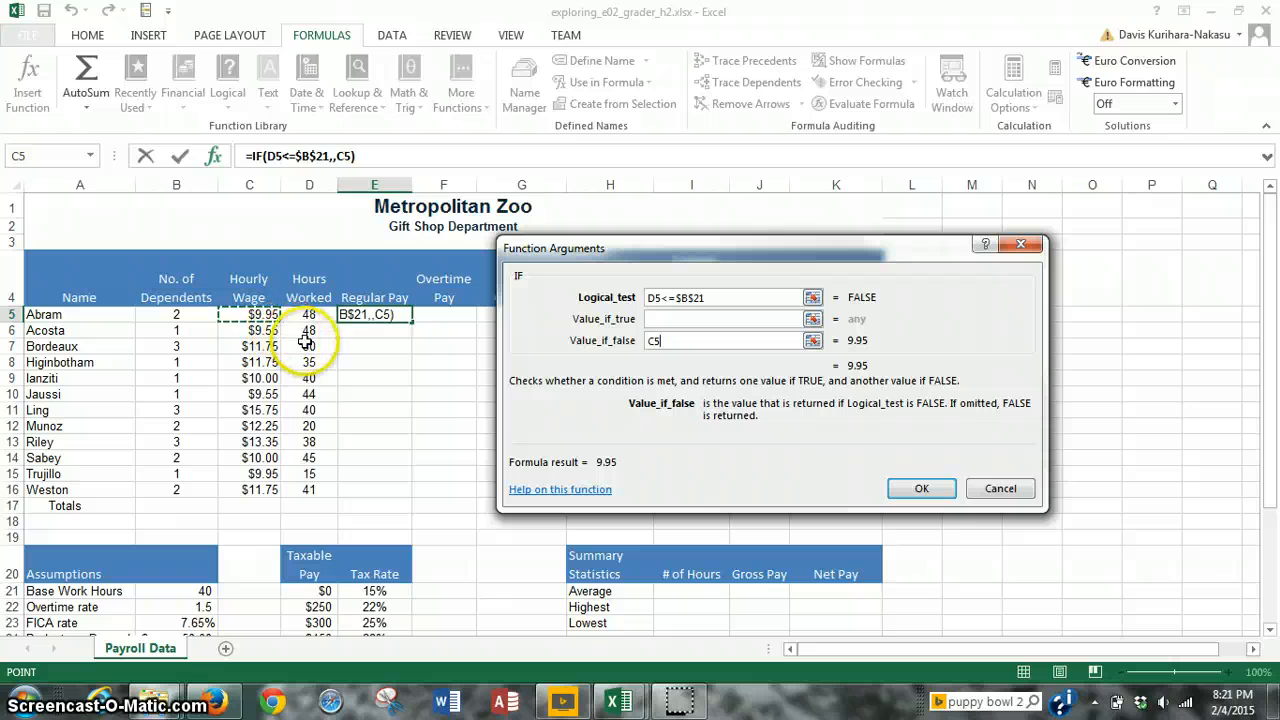
pyautogui.write('*')
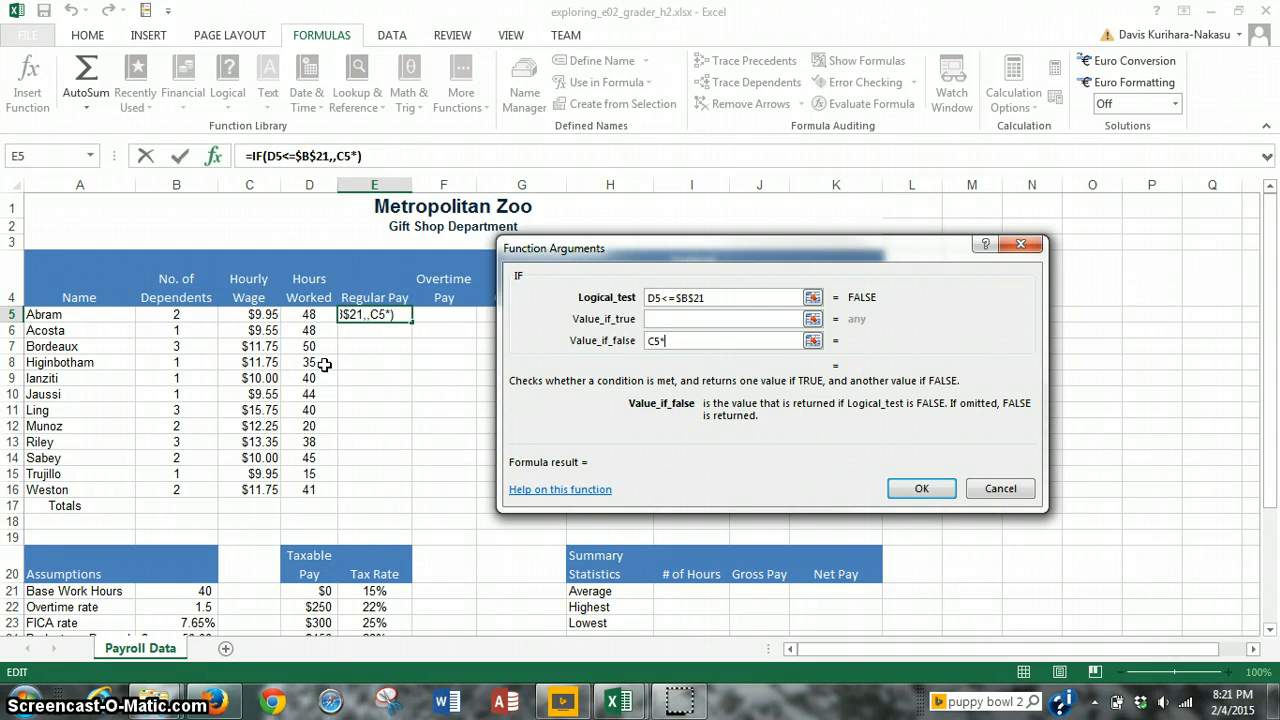
pyautogui.click(204, 591)
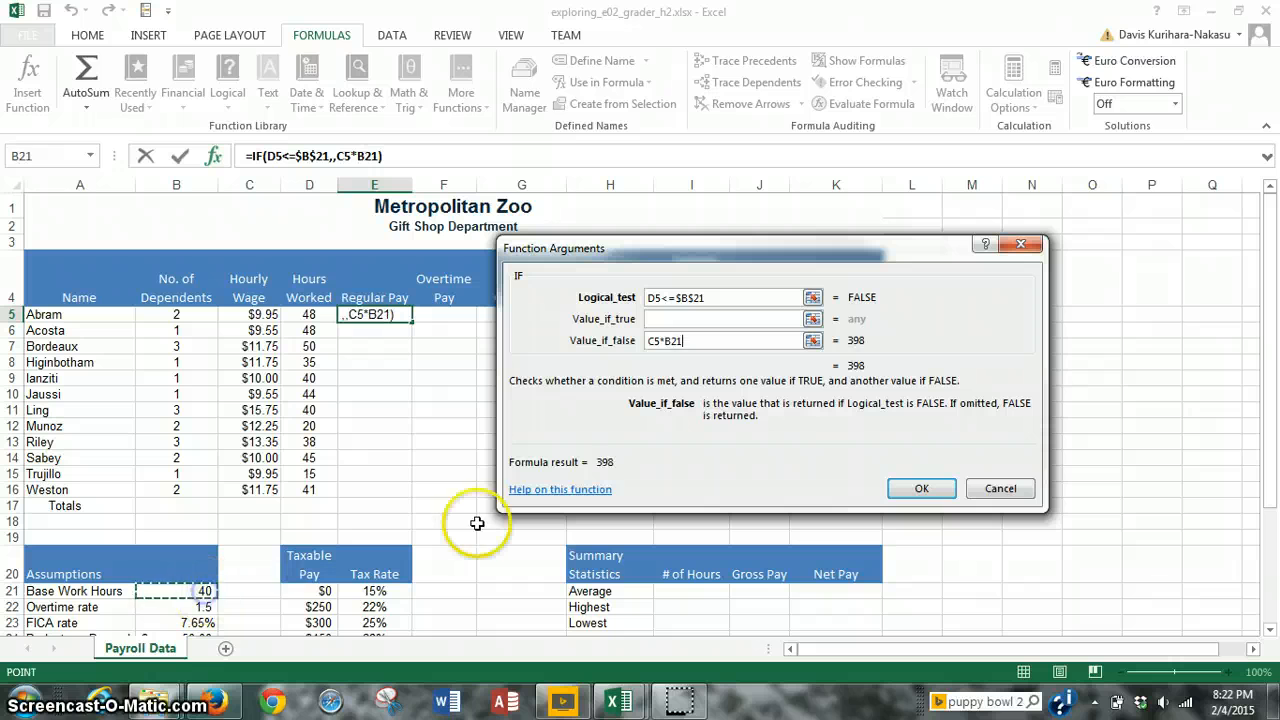
pyautogui.click(660, 355)
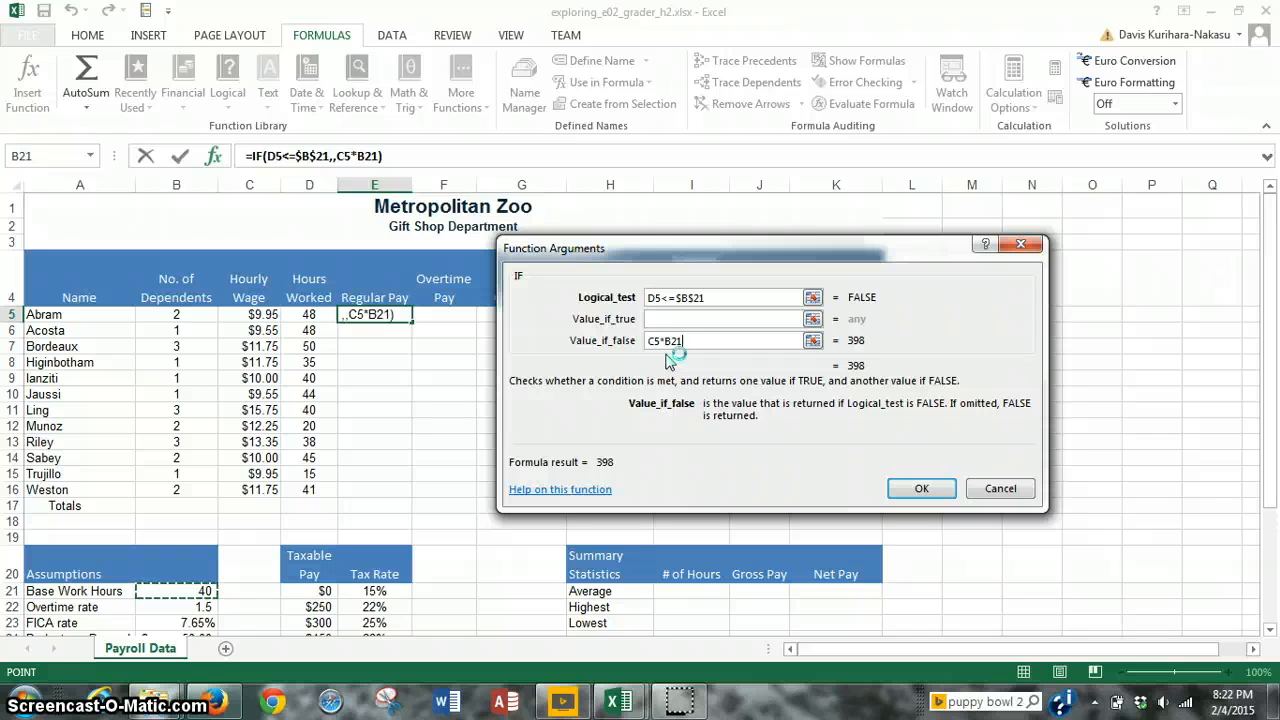
pyautogui.click(203, 594)
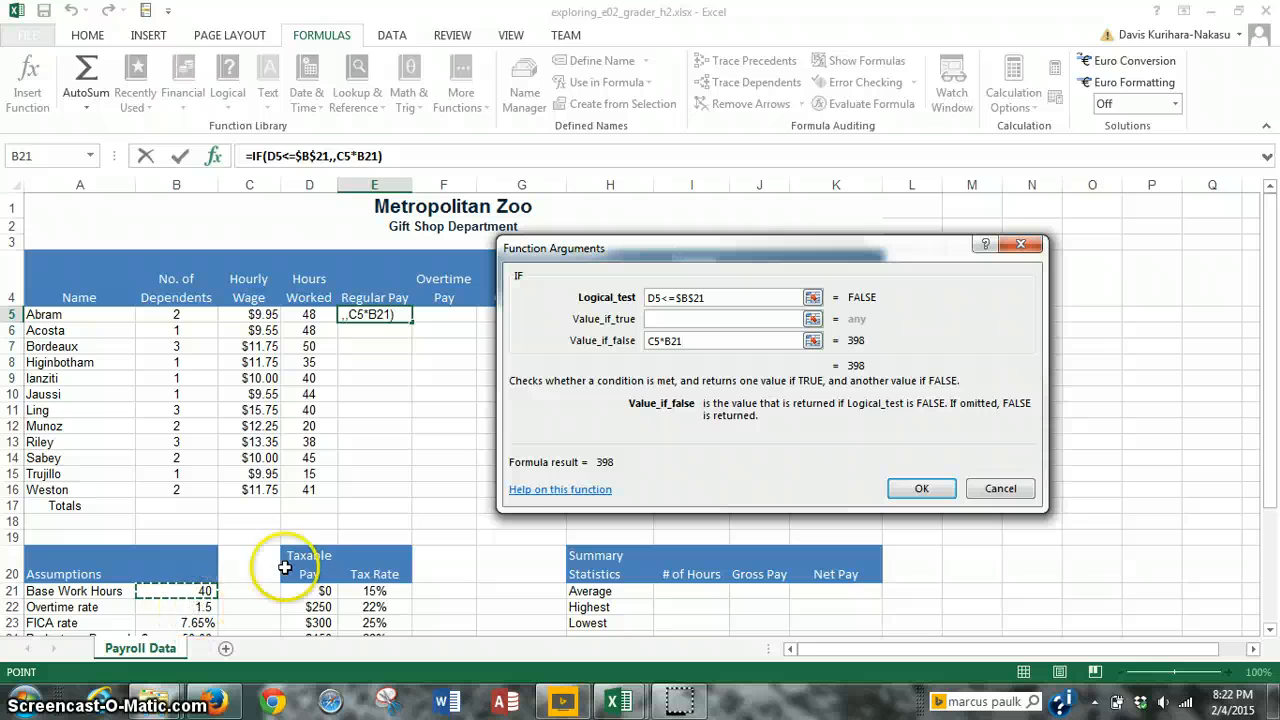
pyautogui.click(672, 342)
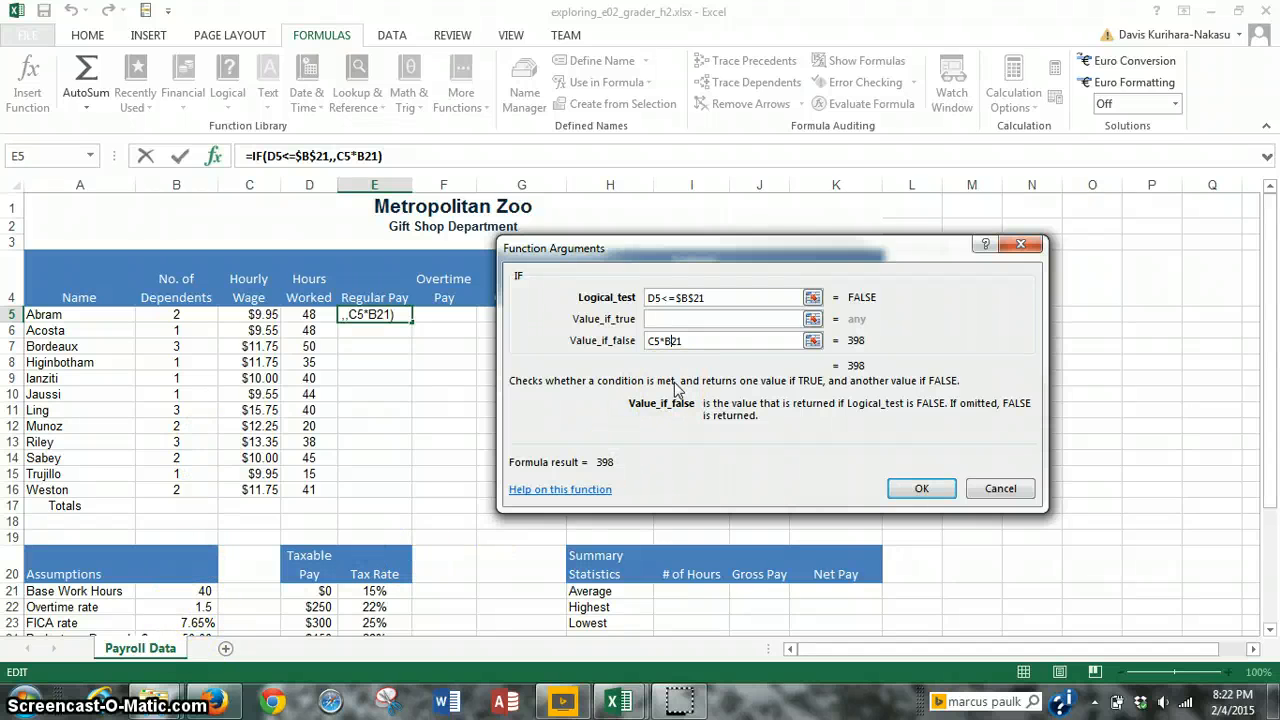
pyautogui.press('F4')
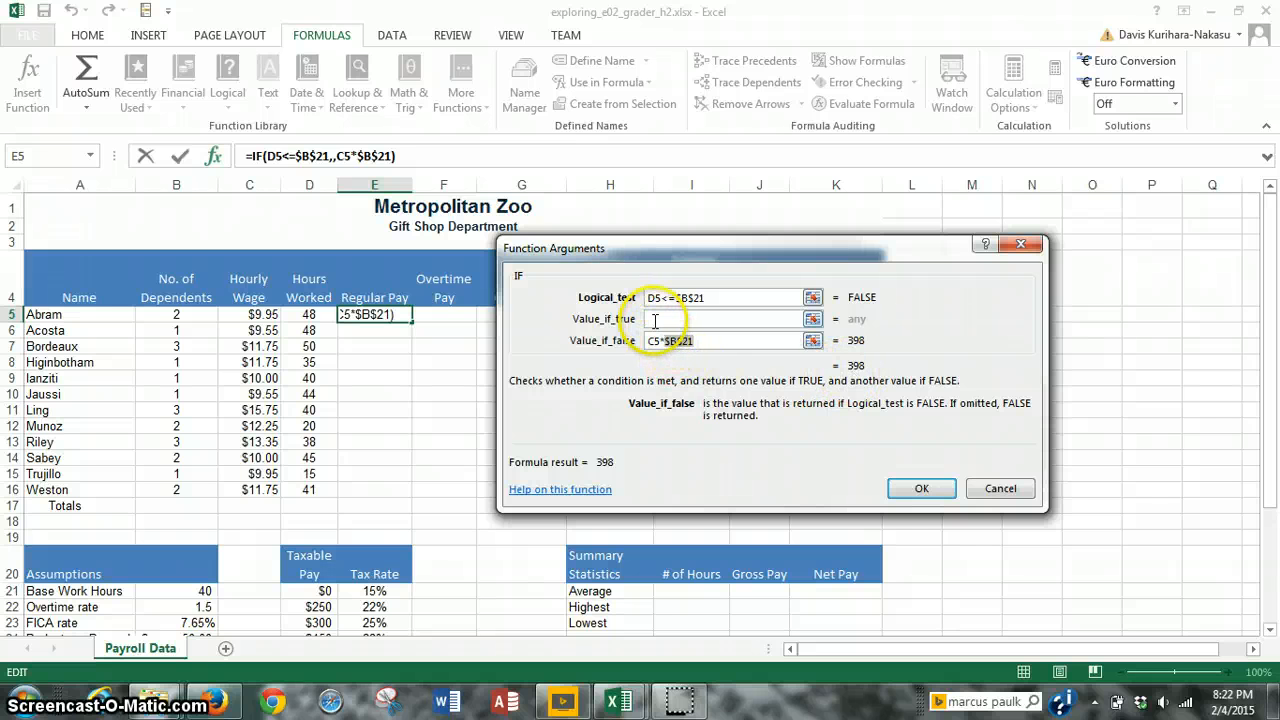
# Step: Enter C5*D5 as the value if true and complete the Regular Pay formula in E5
pyautogui.click(655, 320)
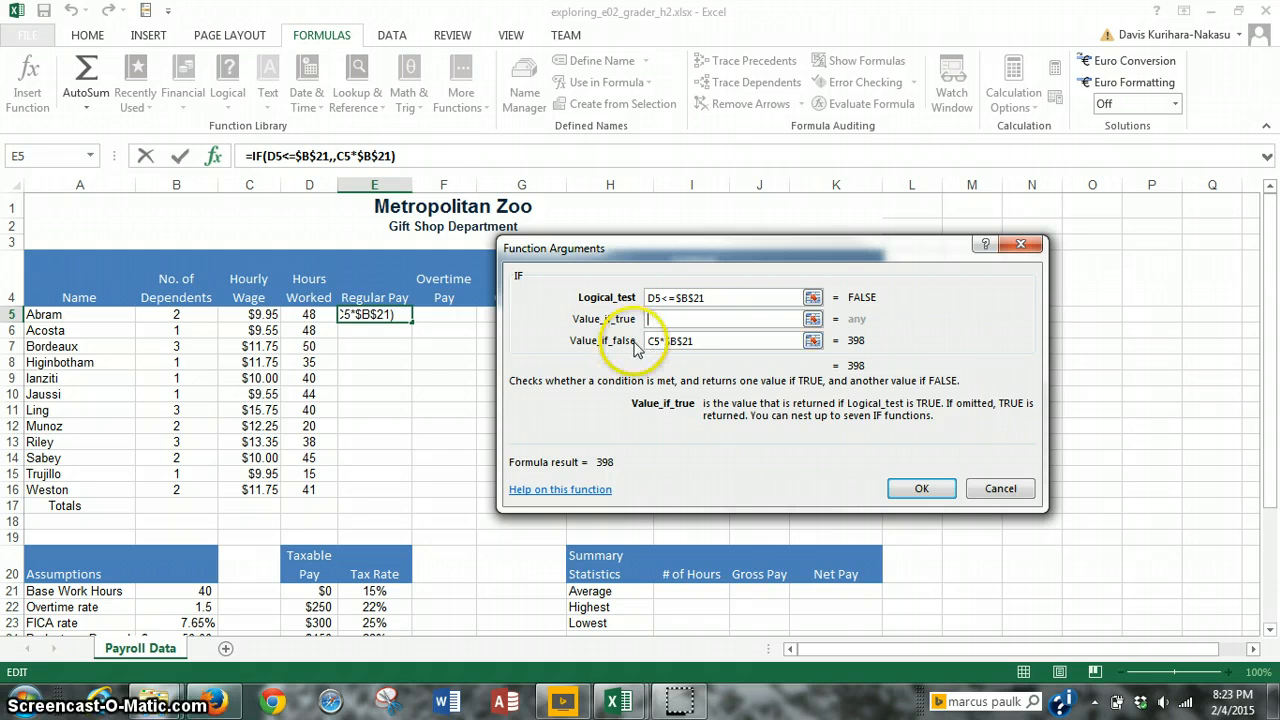
pyautogui.click(258, 314)
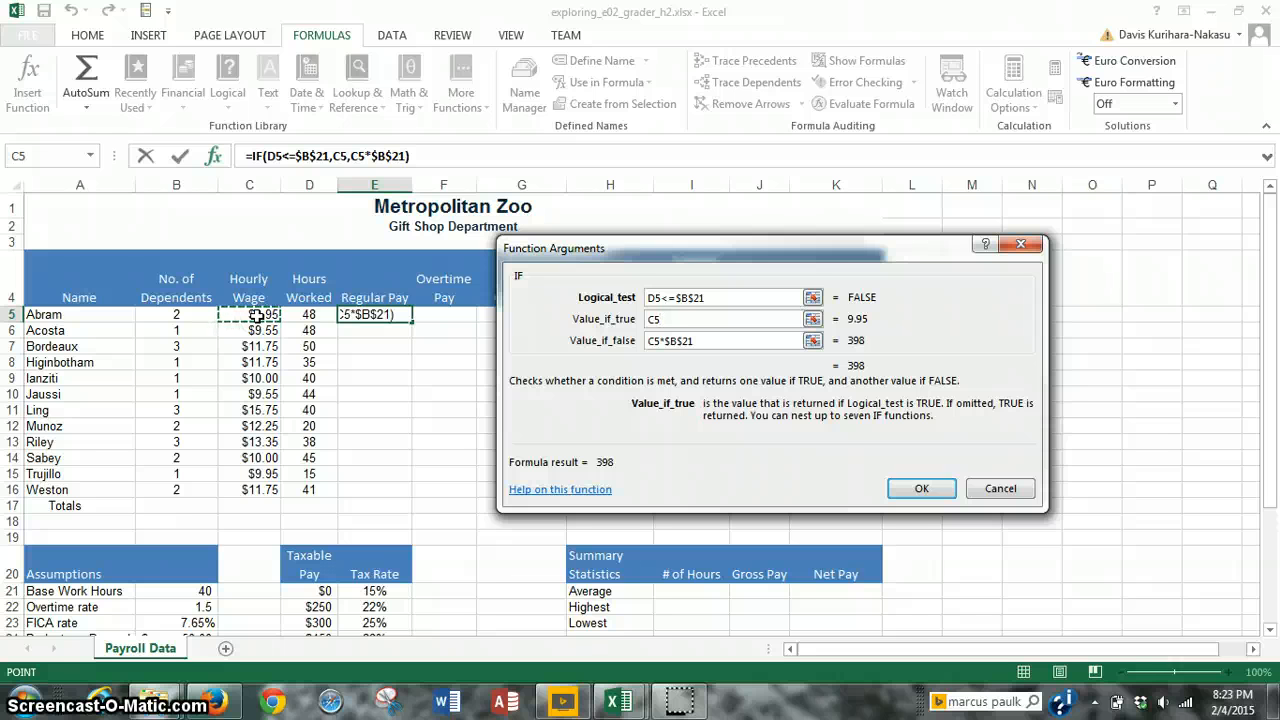
pyautogui.write('*')
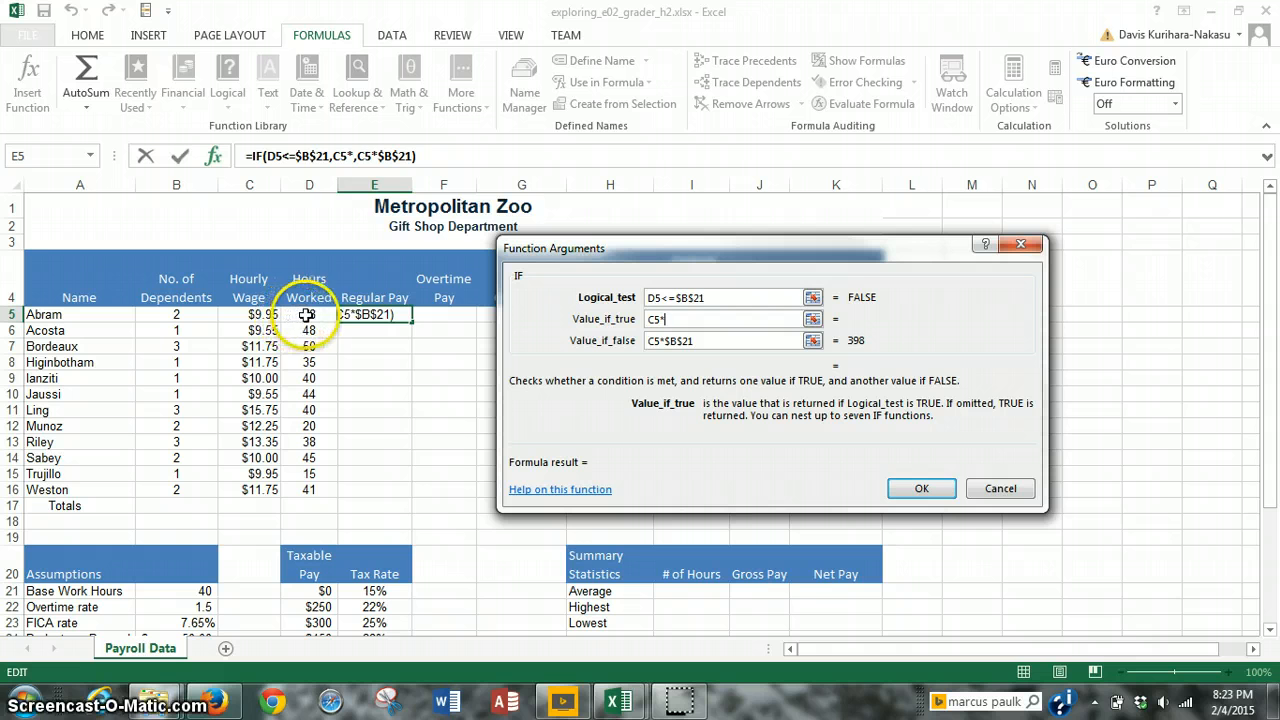
pyautogui.click(305, 315)
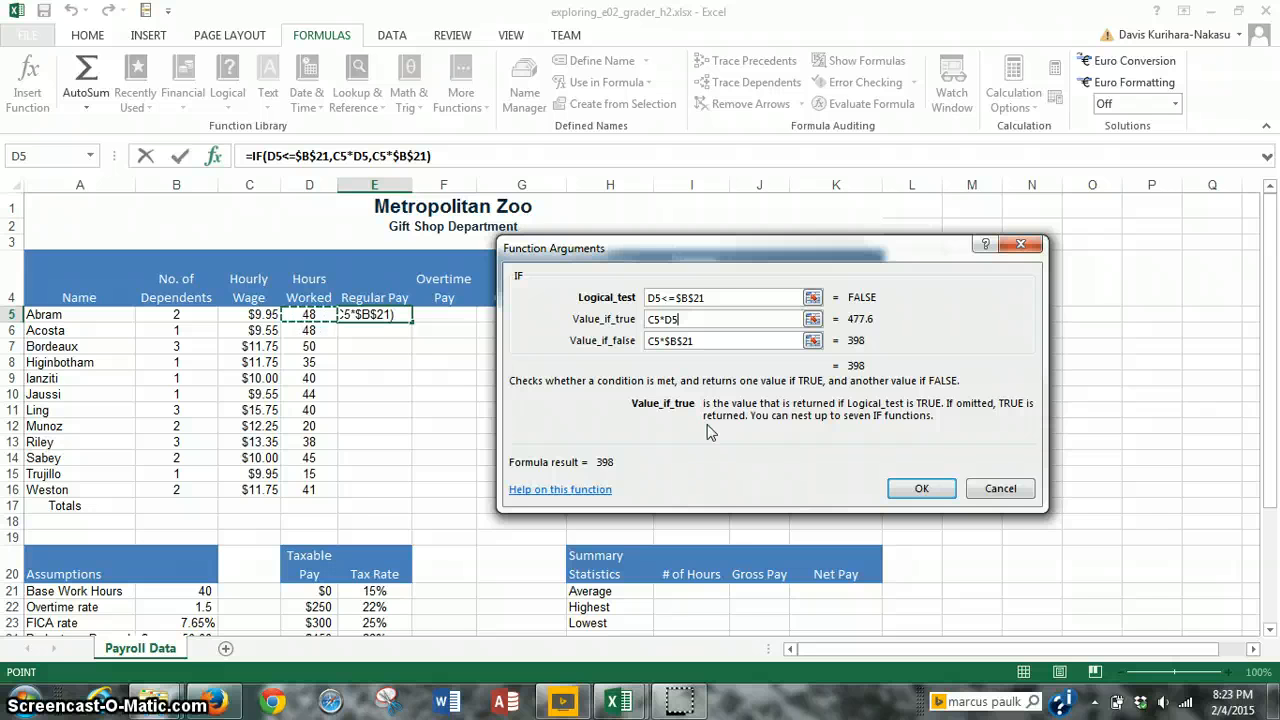
pyautogui.click(914, 489)
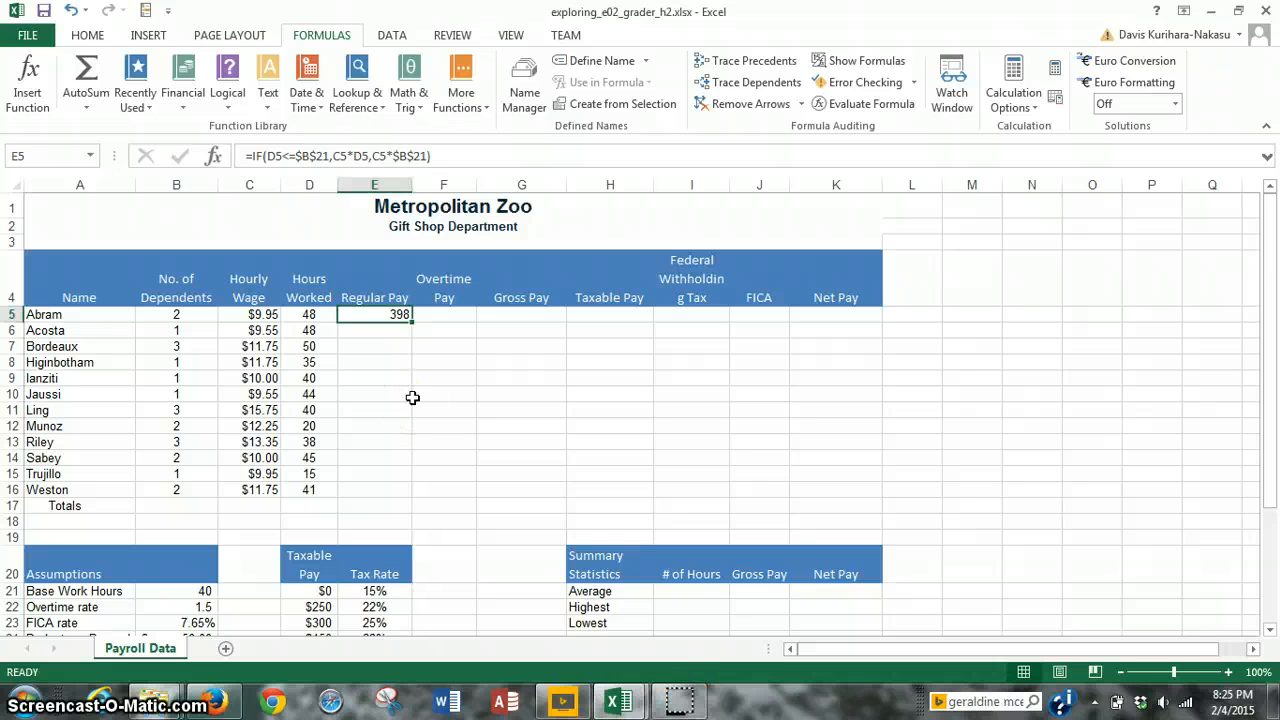
# Step: Start an IF function in Overtime Pay cell F5
pyautogui.click(438, 314)
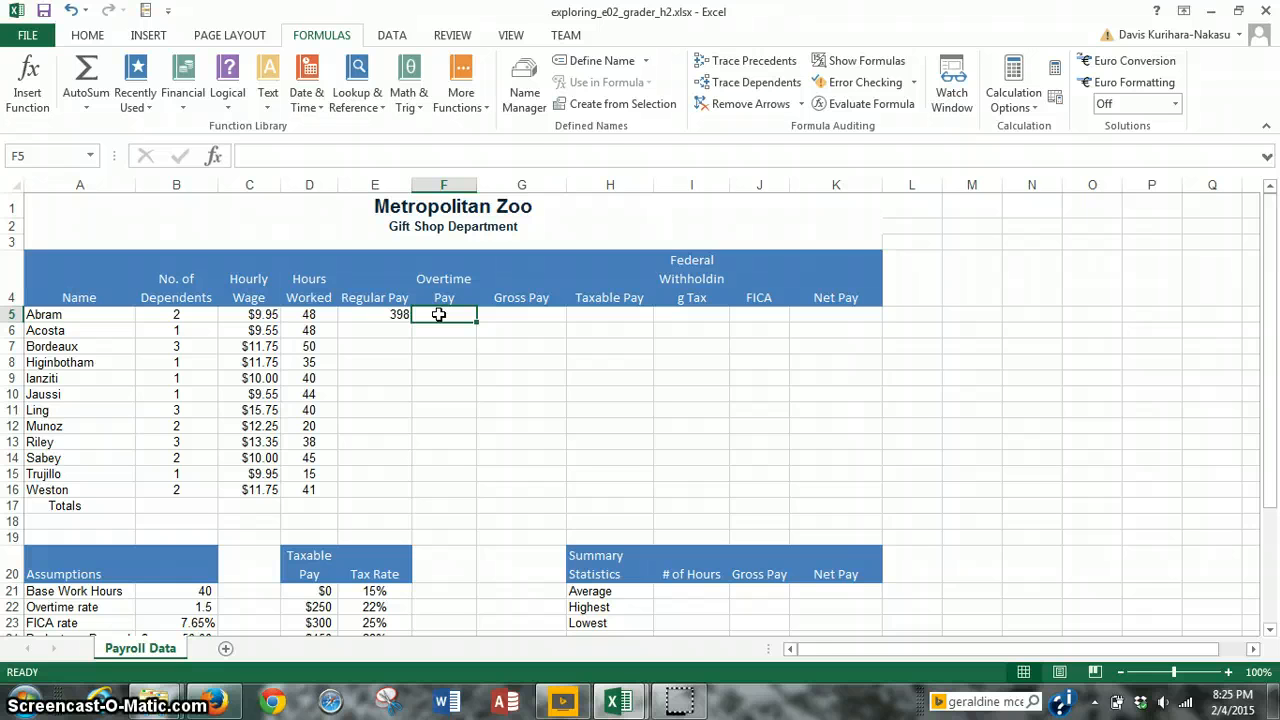
pyautogui.click(680, 699)
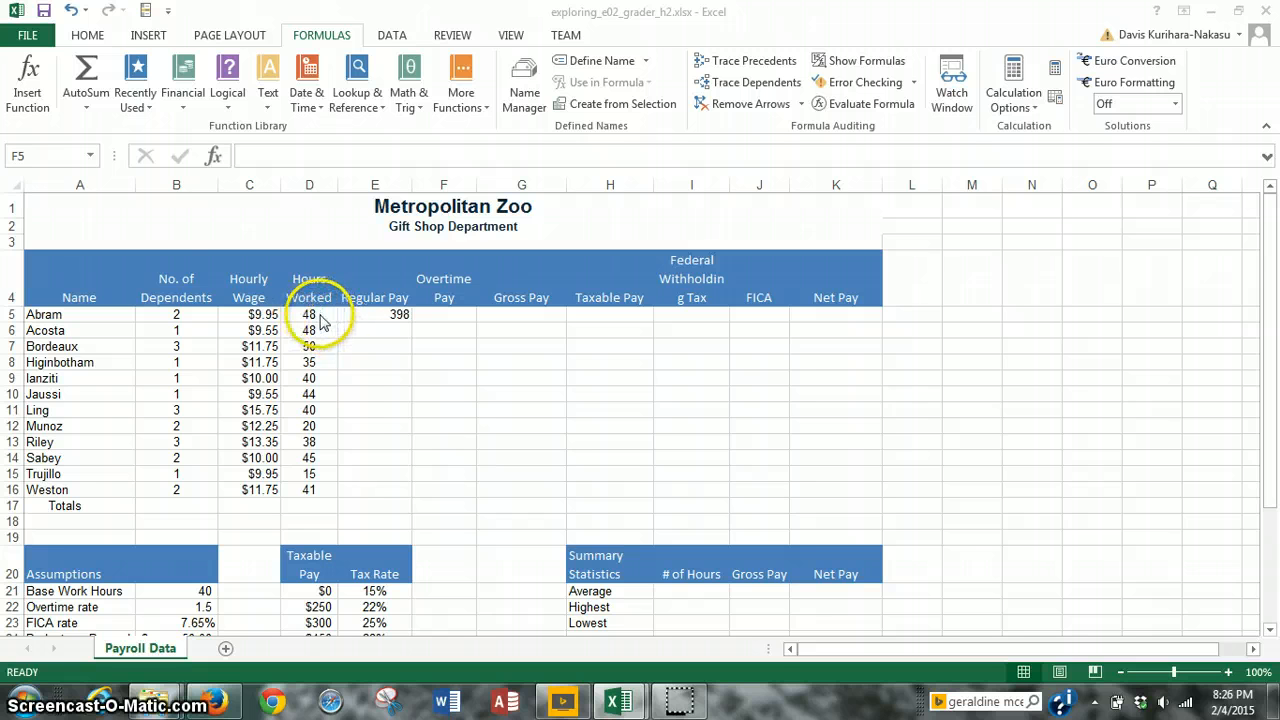
pyautogui.click(431, 316)
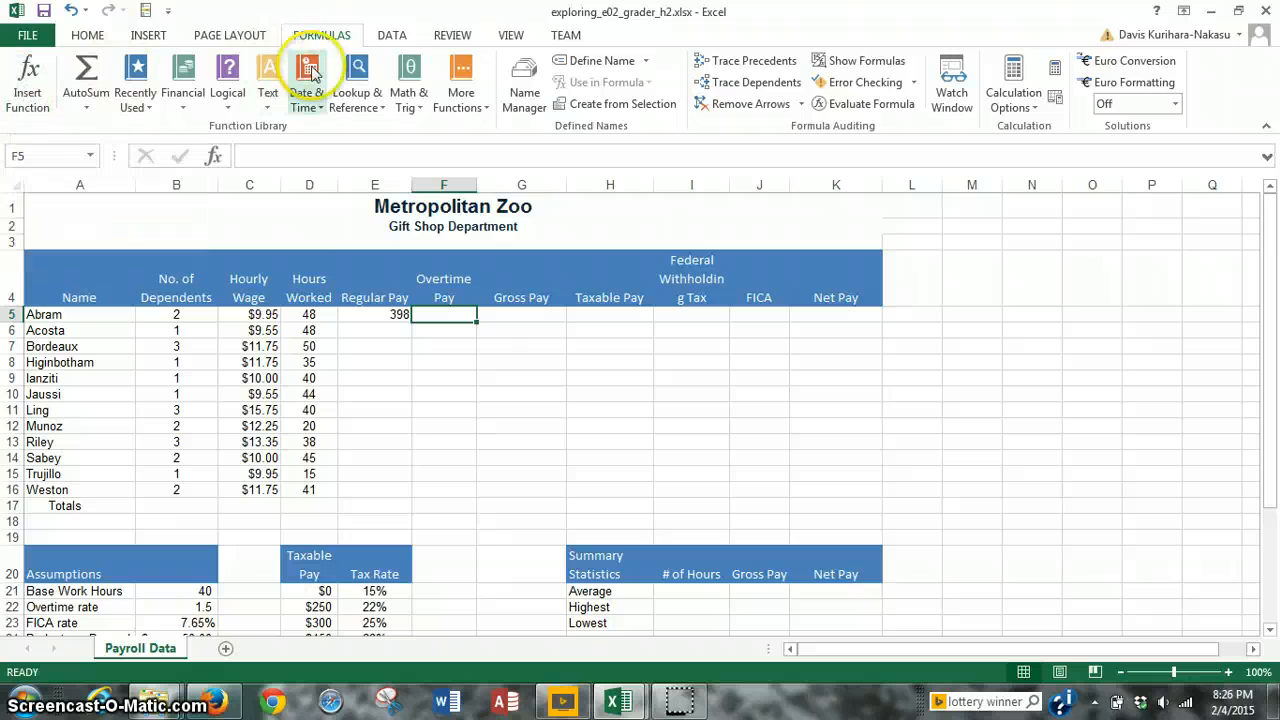
pyautogui.click(29, 100)
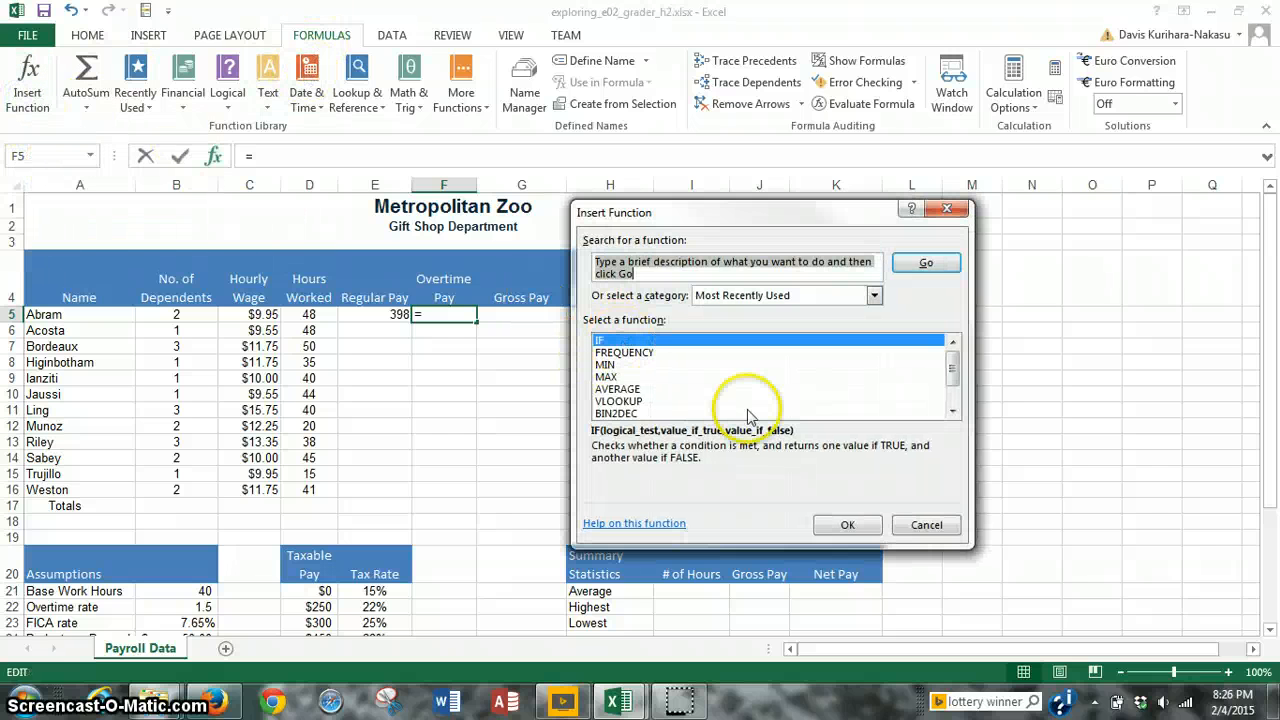
pyautogui.click(843, 526)
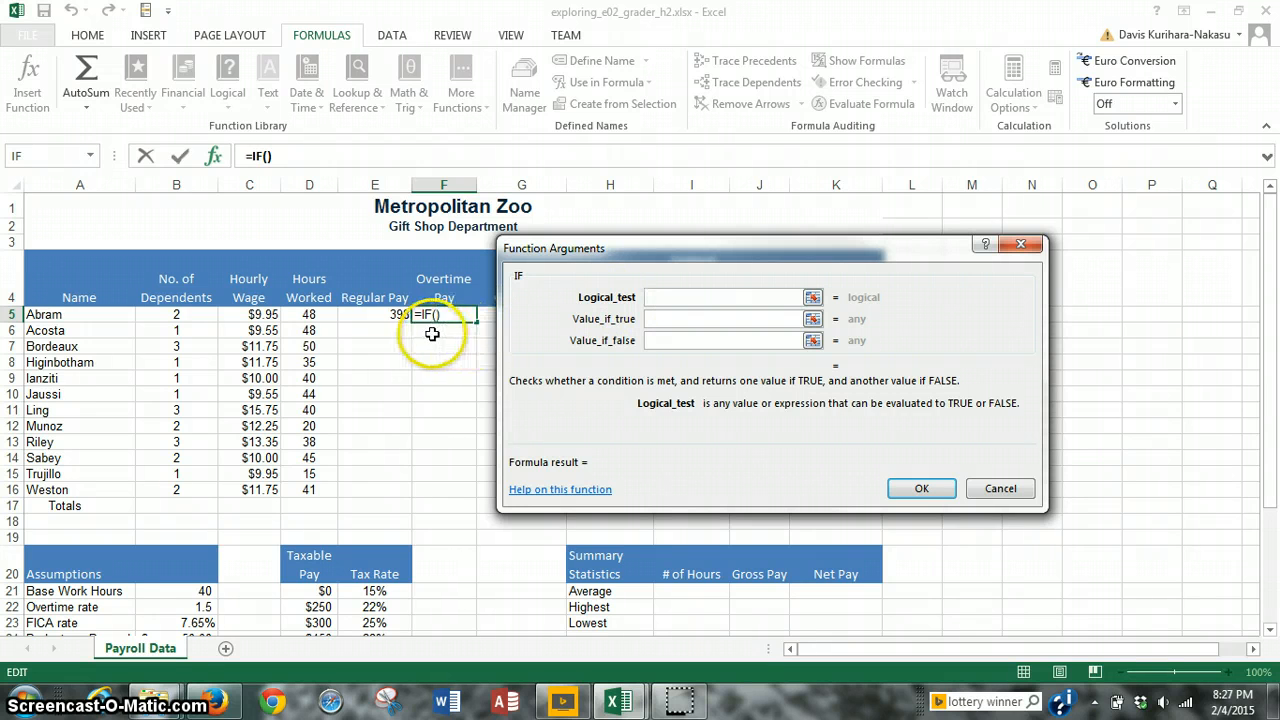
# Step: Enter D5>=$B$21 as the overtime formula's logical test, with an absolute reference to base work hours
pyautogui.click(315, 314)
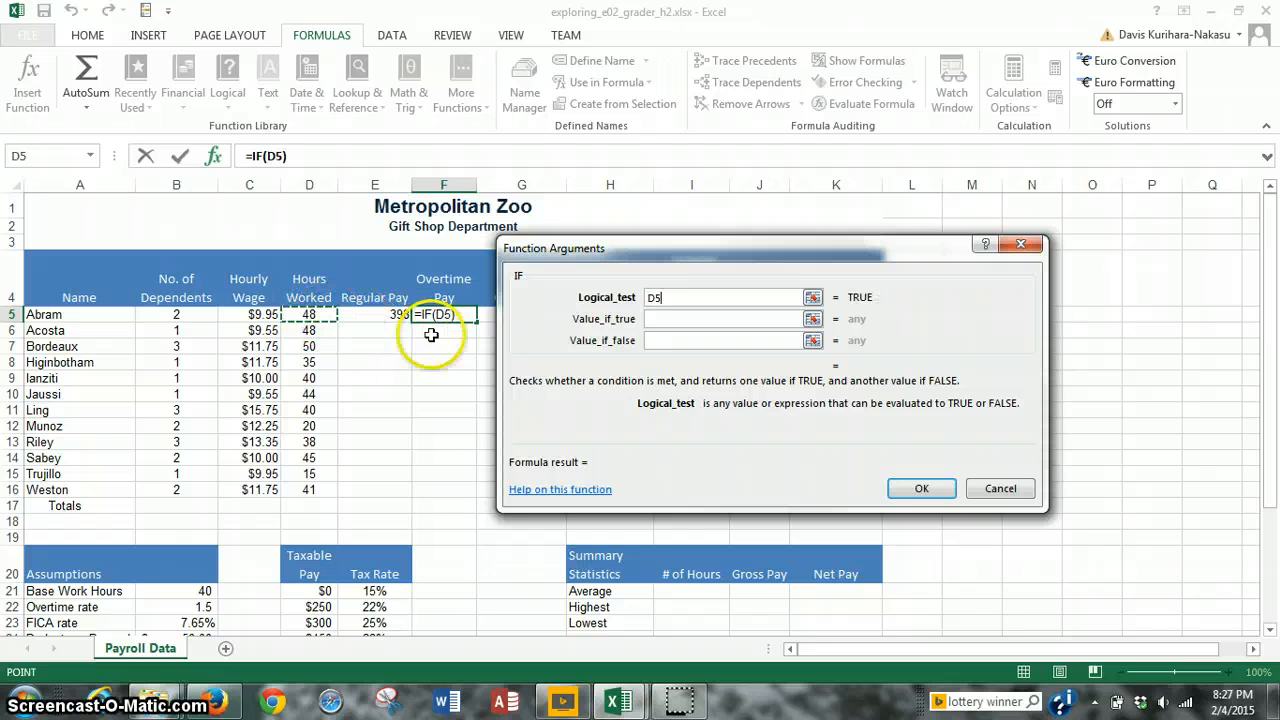
pyautogui.click(594, 334)
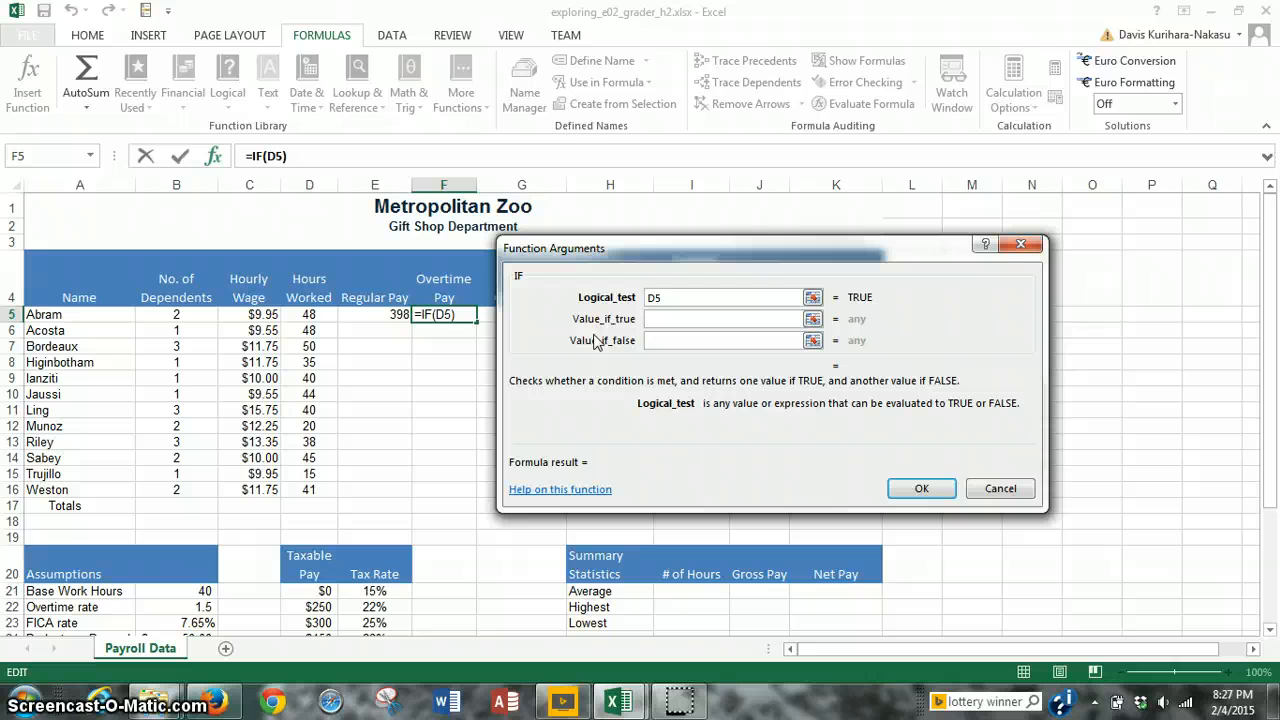
pyautogui.write('>')
pyautogui.click(623, 312)
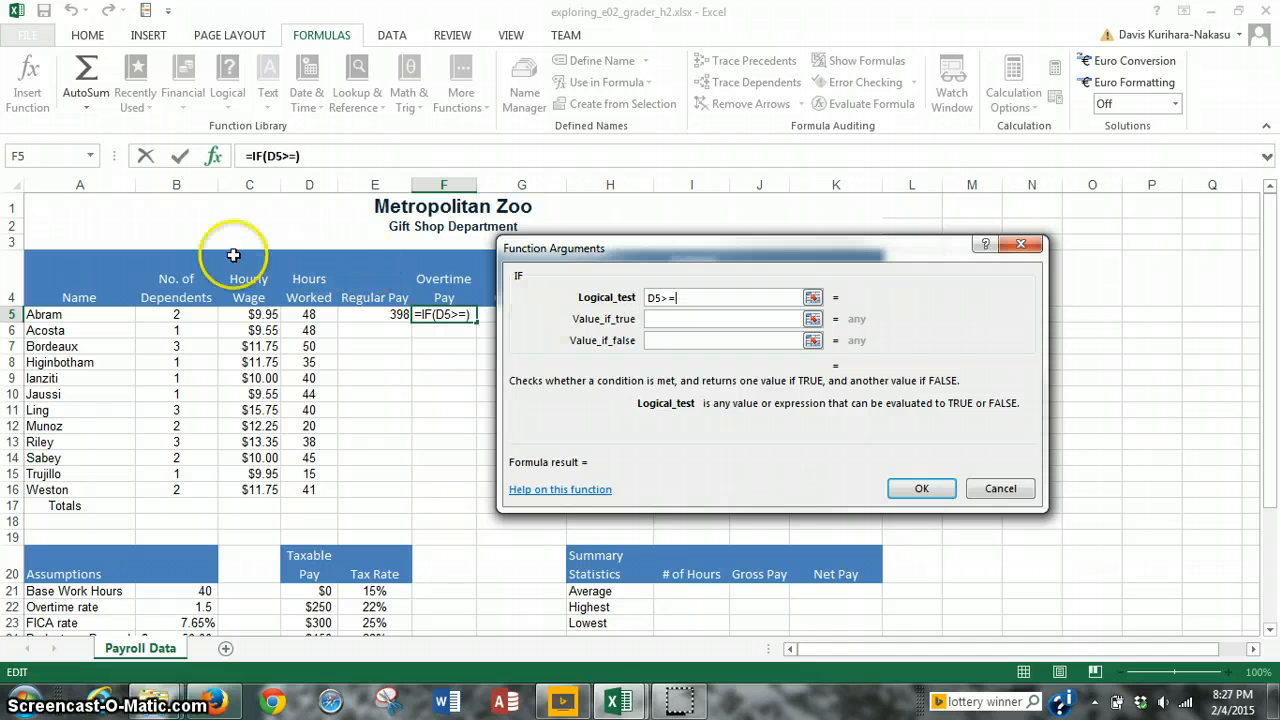
pyautogui.click(188, 594)
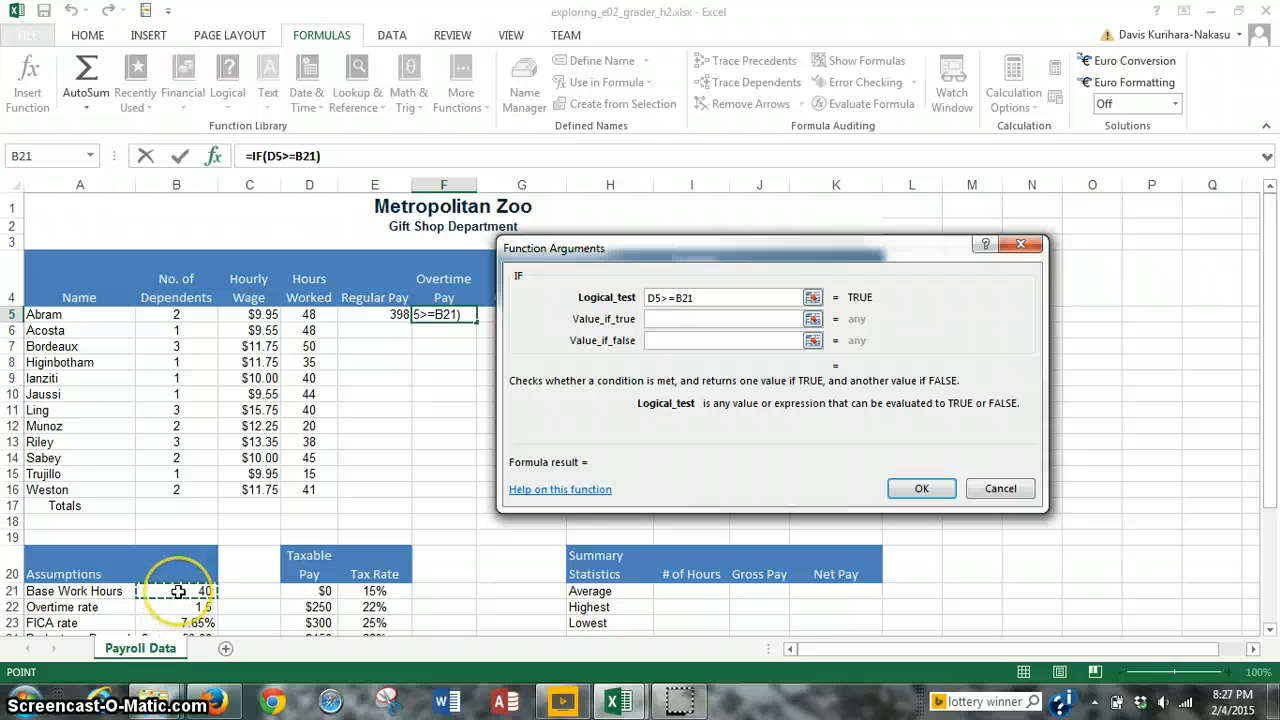
pyautogui.doubleClick(683, 297)
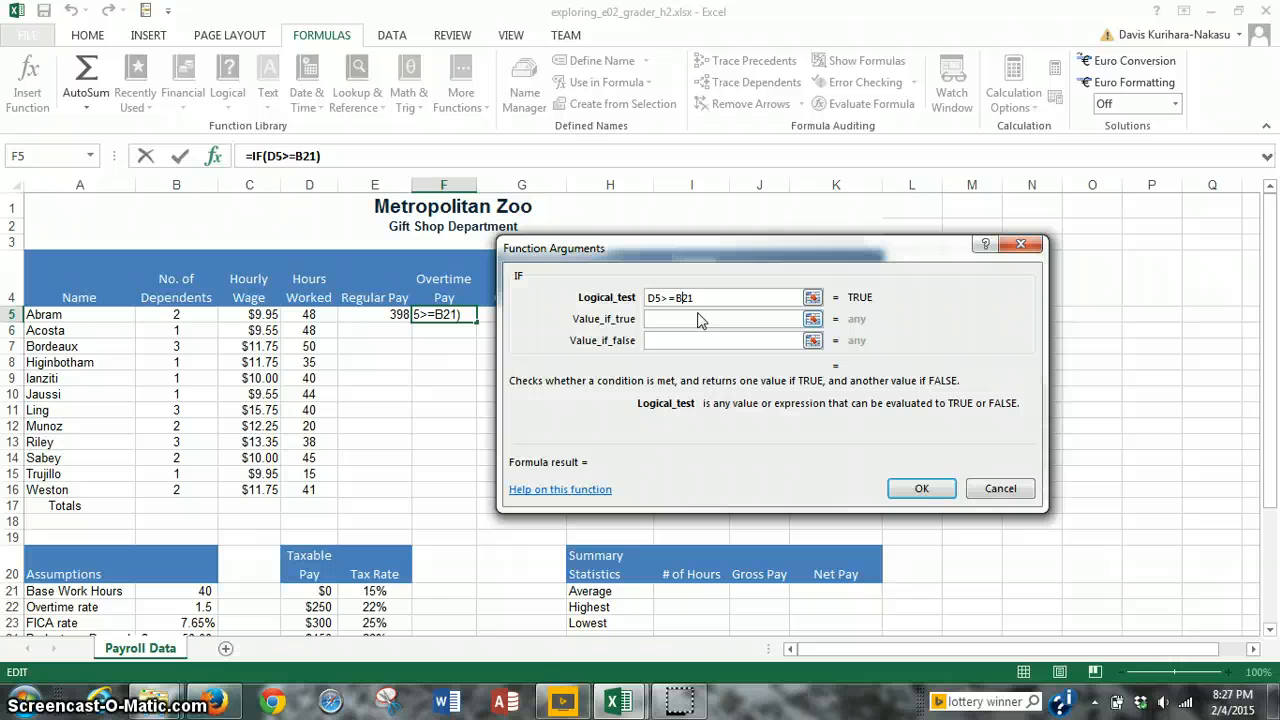
pyautogui.press('F4')
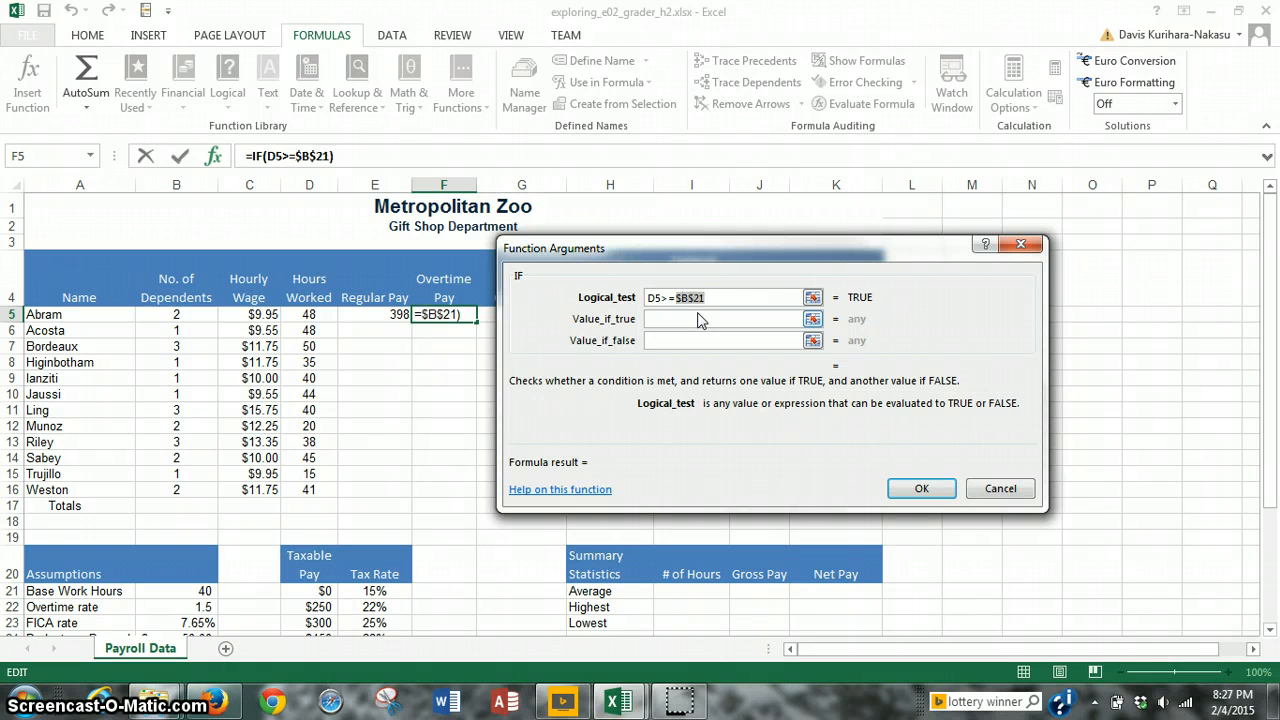
# Step: Begin the value if true with (D5-$B$21, subtracting the absolute base work hours from hours worked
pyautogui.click(714, 312)
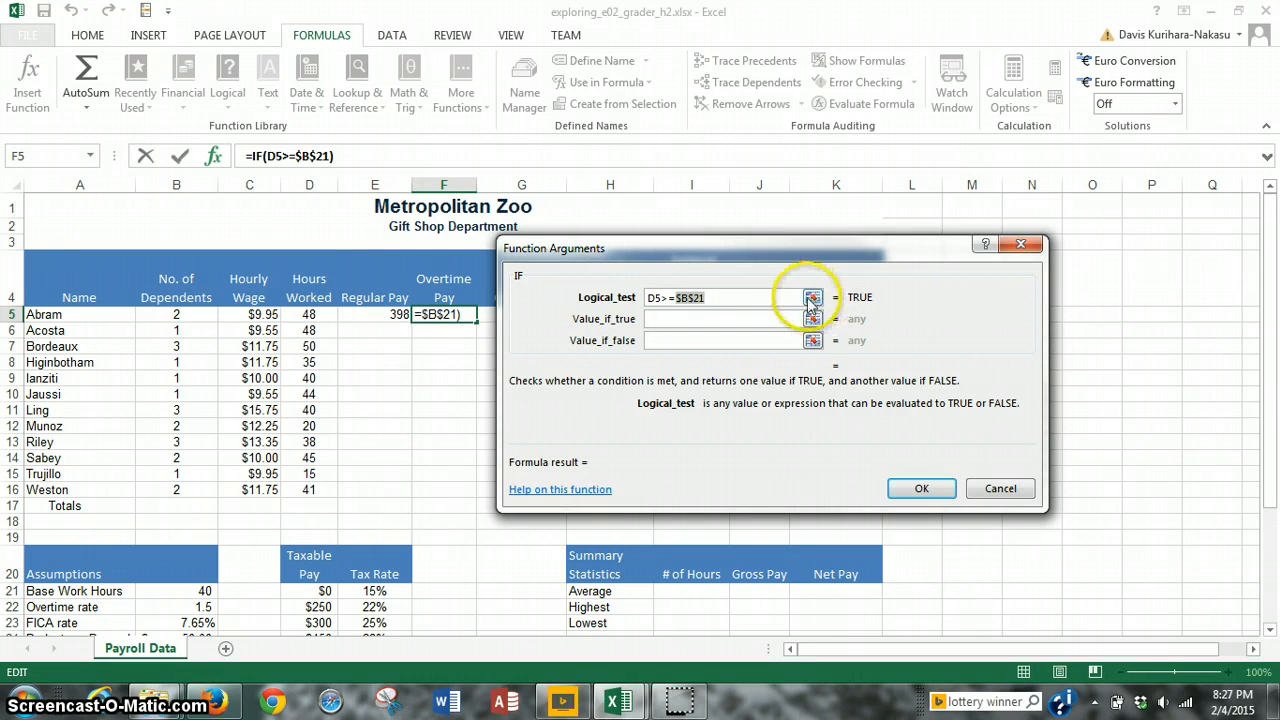
pyautogui.click(687, 318)
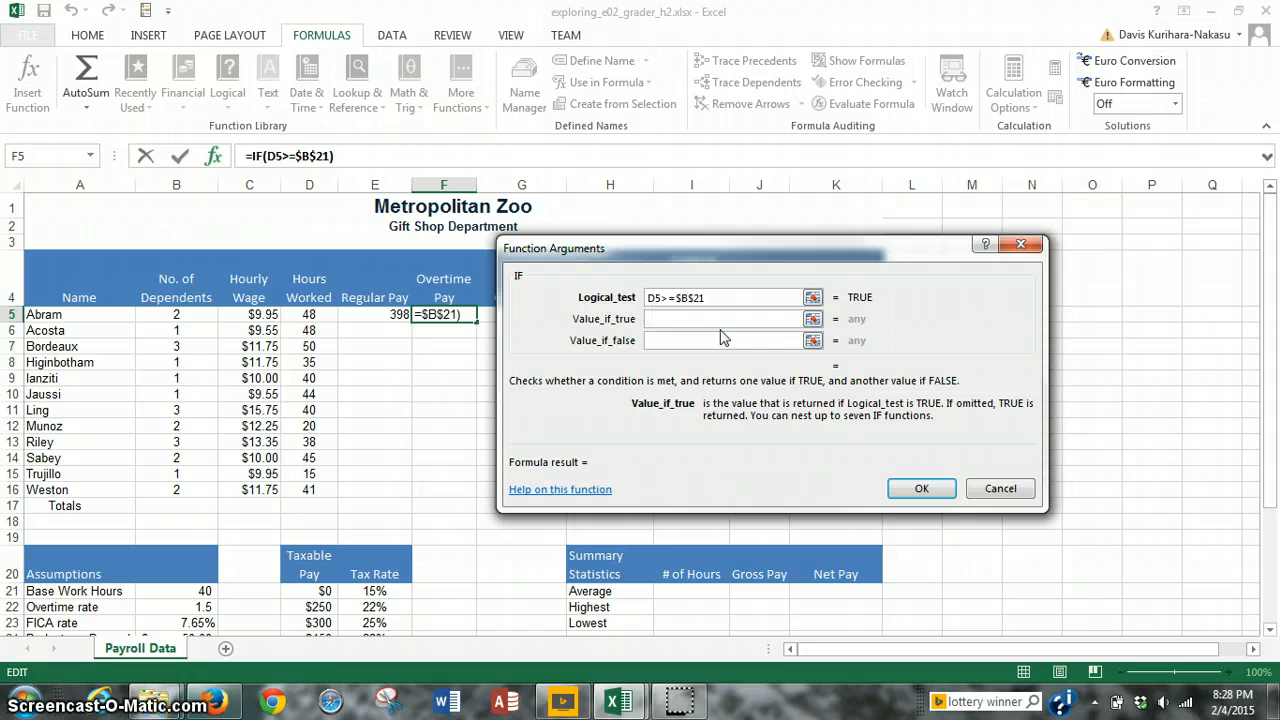
pyautogui.write('(')
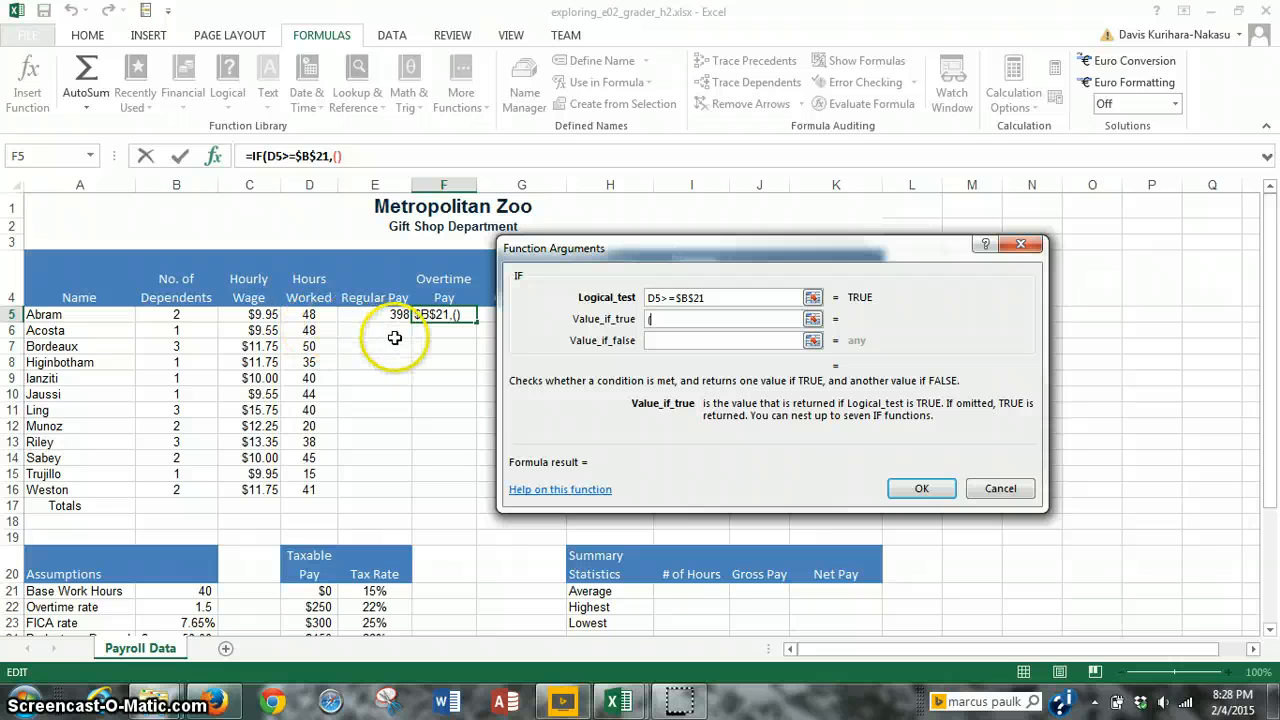
pyautogui.click(310, 316)
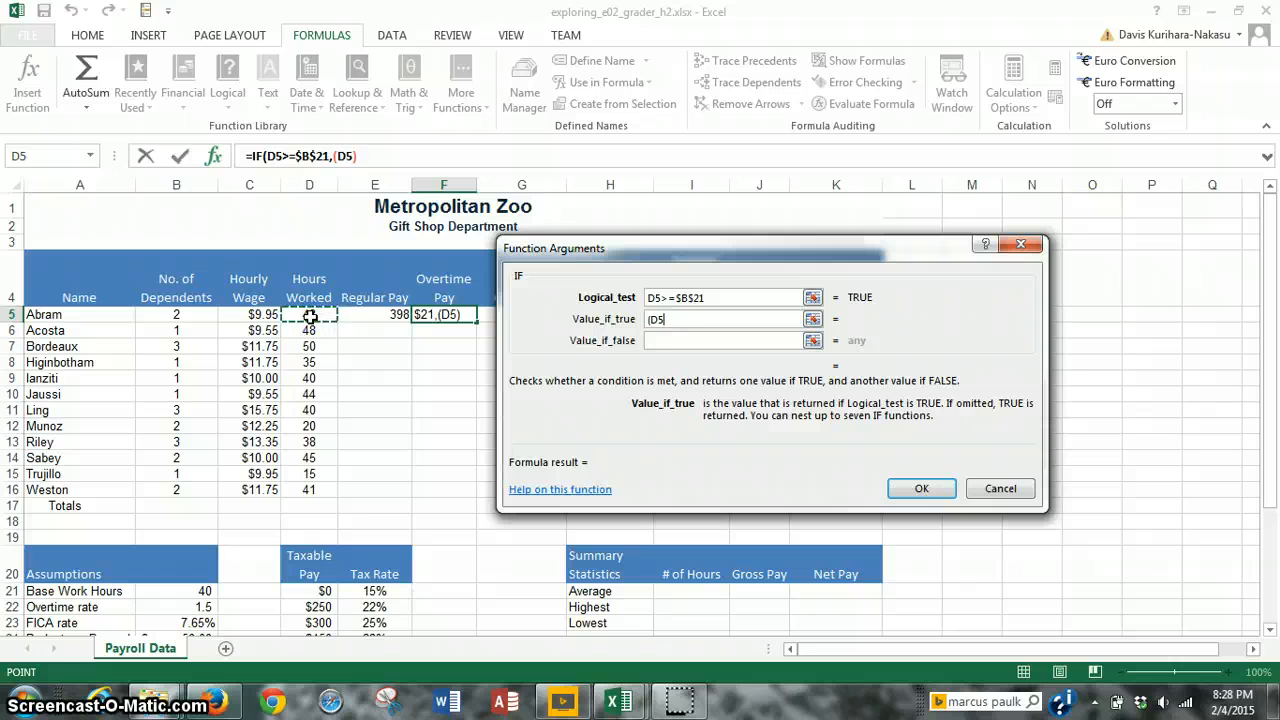
pyautogui.write('-')
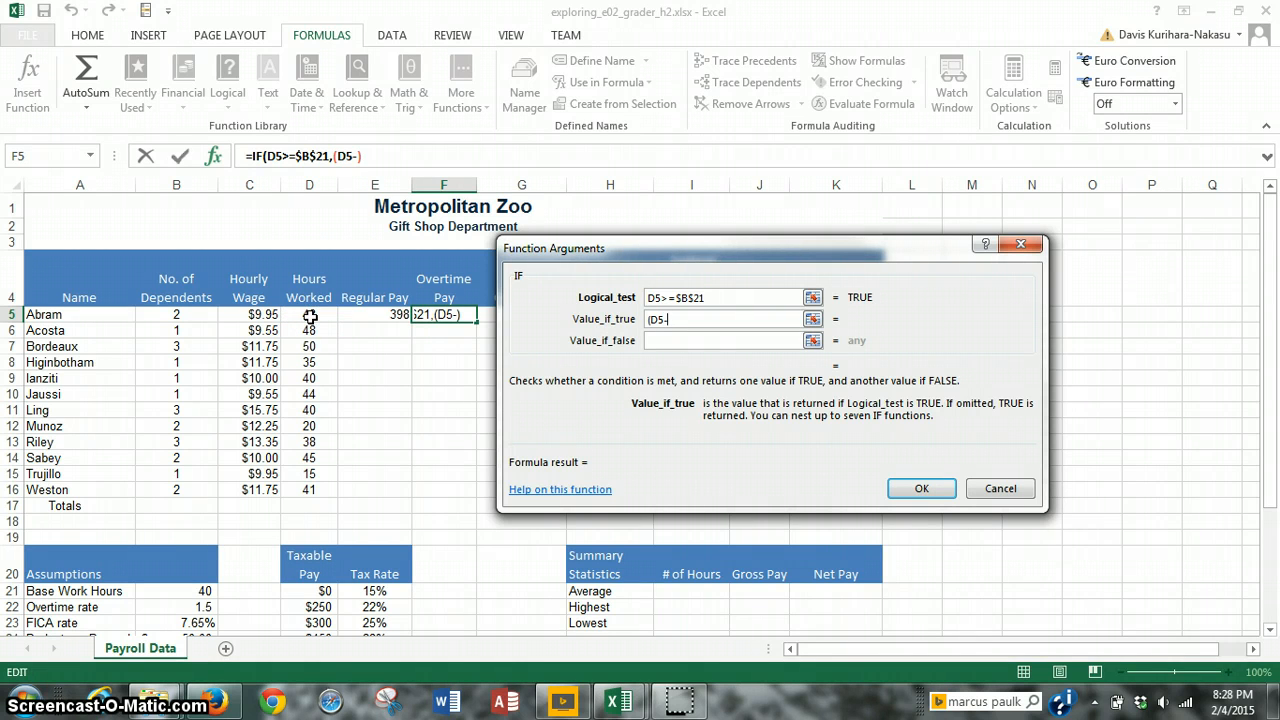
pyautogui.click(188, 591)
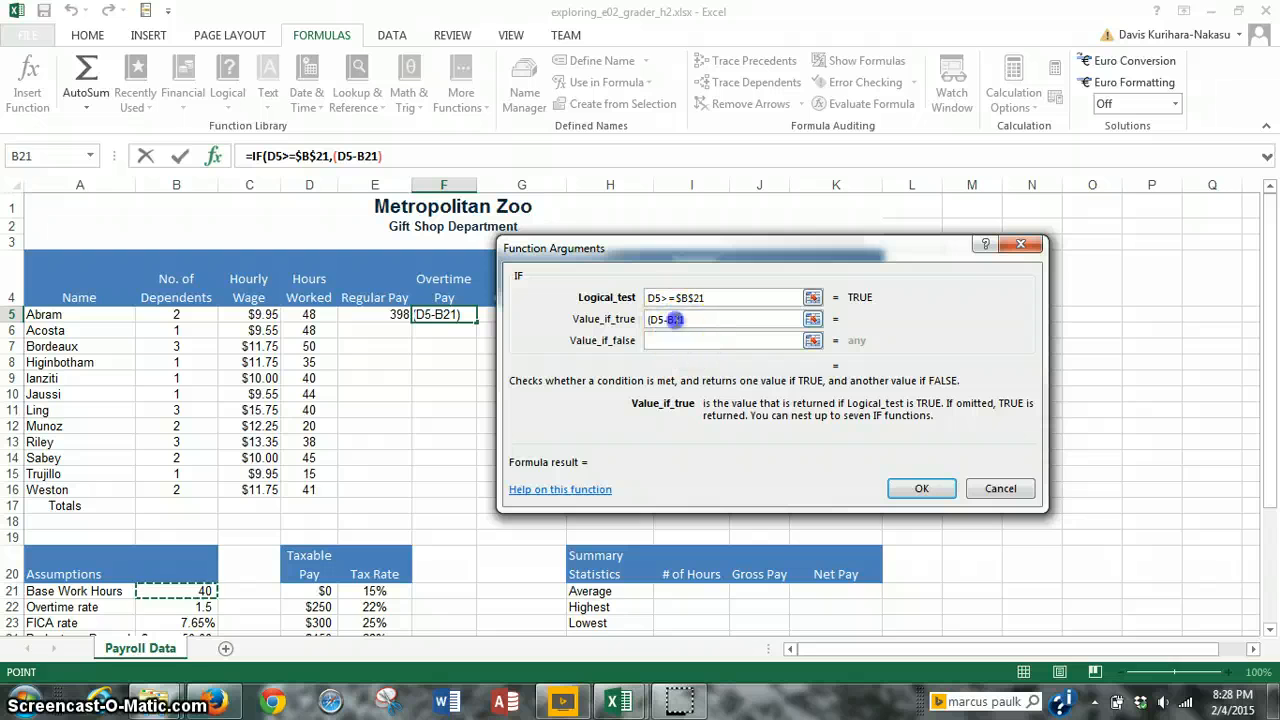
pyautogui.click(675, 319)
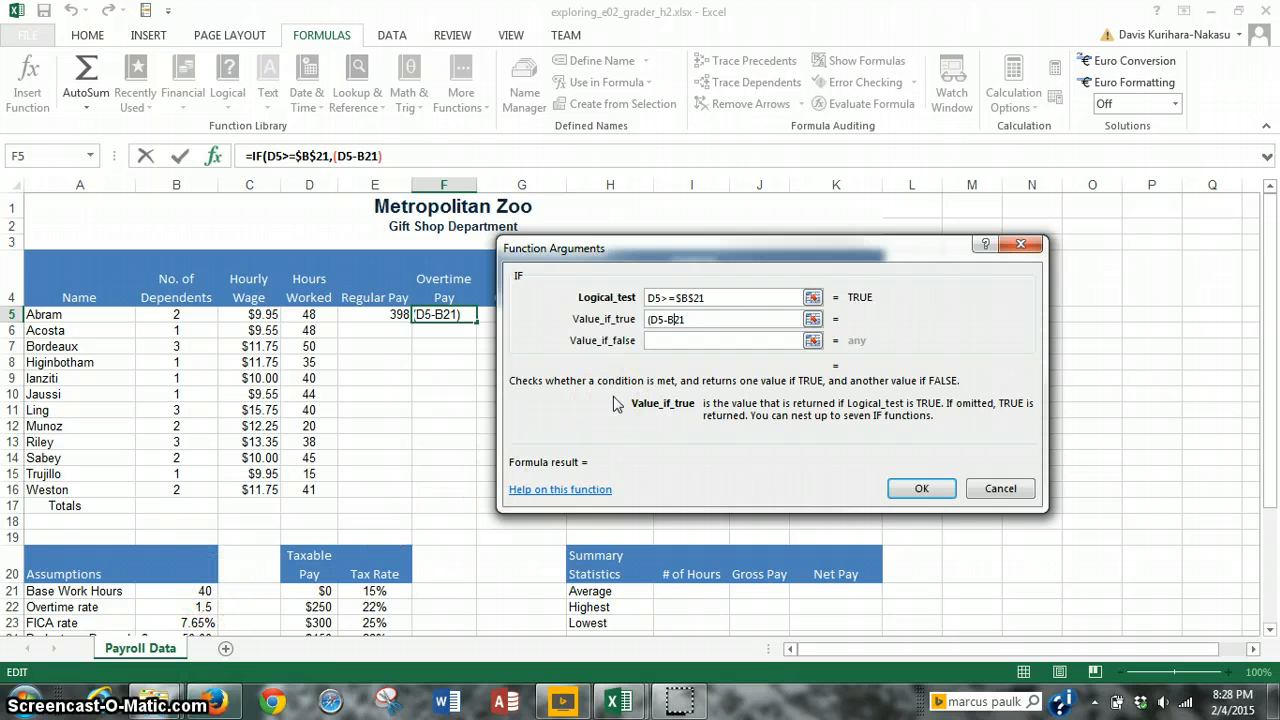
pyautogui.press('F4')
# Step: Re-enter base work hours cell B21 as an absolute reference and close the parenthesis, making the value if true (D5-$B$21)
pyautogui.click(705, 318)
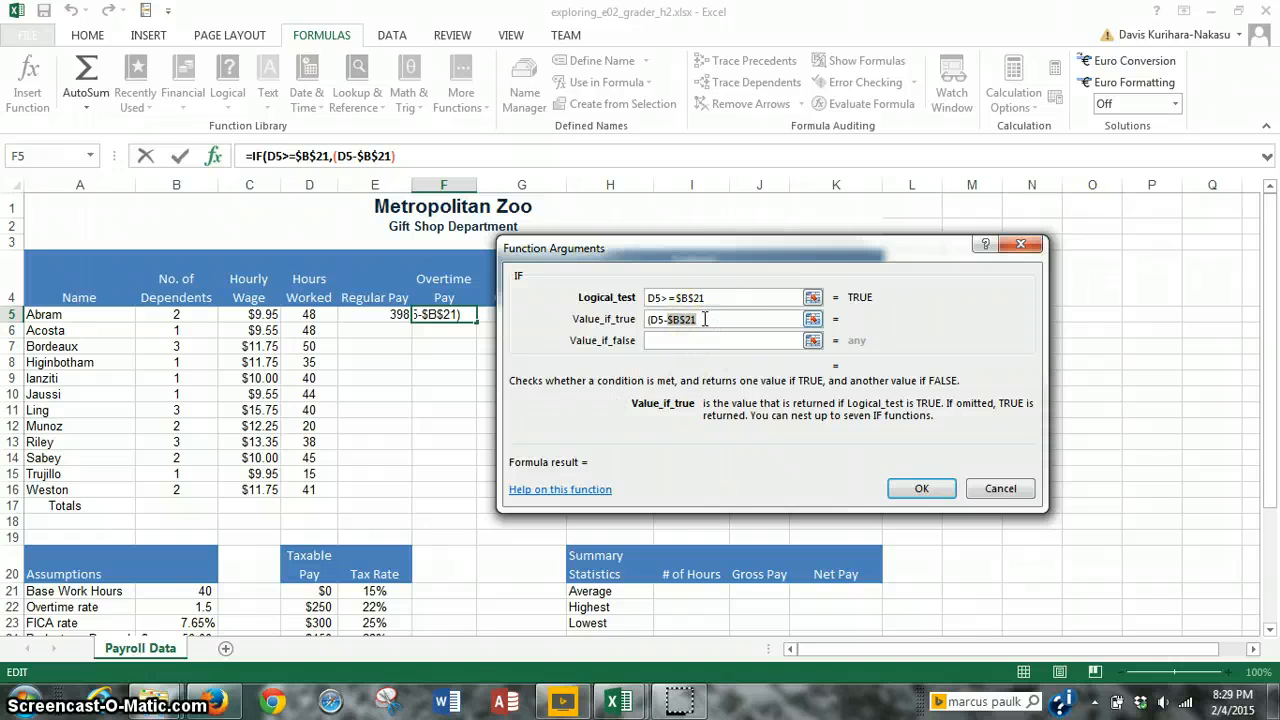
pyautogui.press('BackSpace')
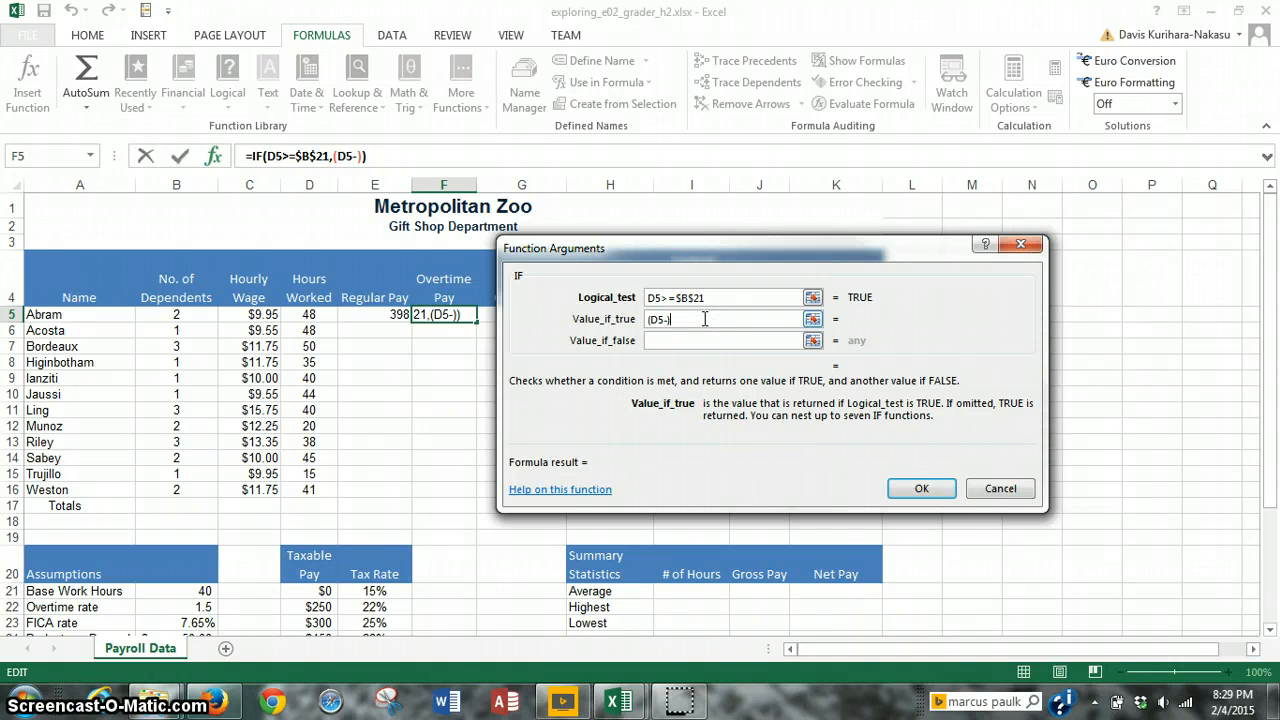
pyautogui.click(677, 318)
pyautogui.press('BackSpace')
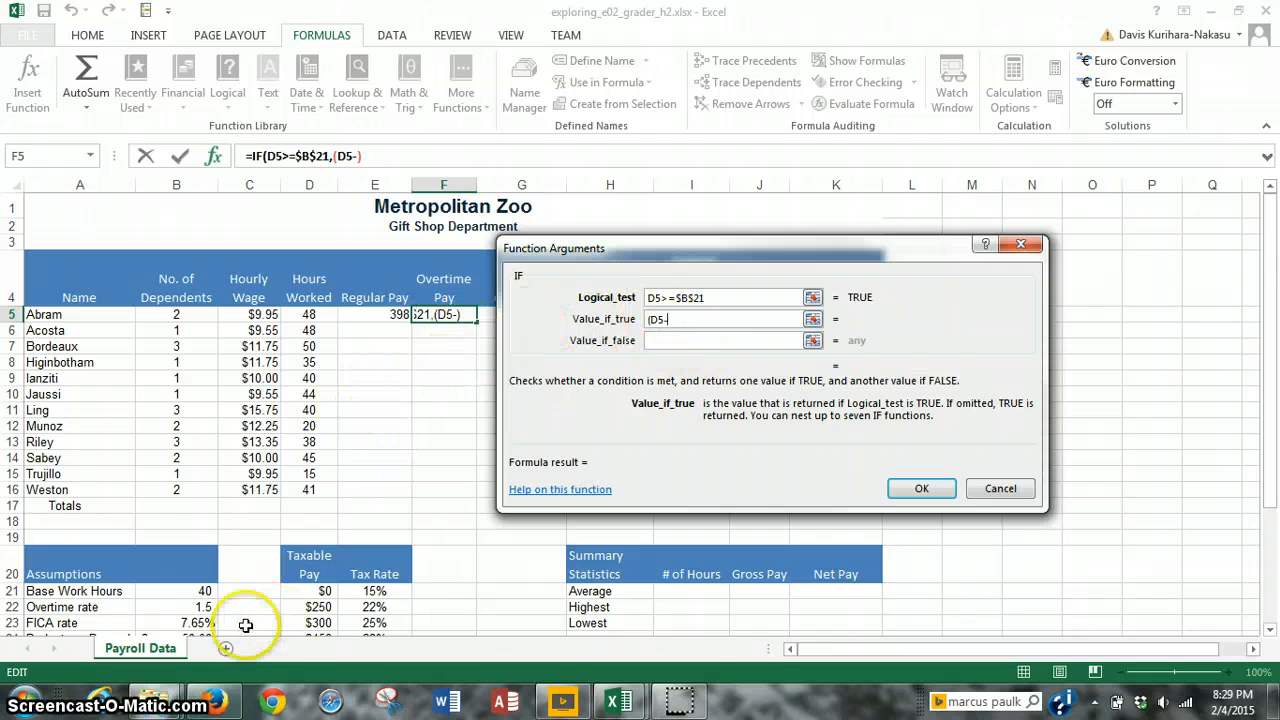
pyautogui.click(196, 591)
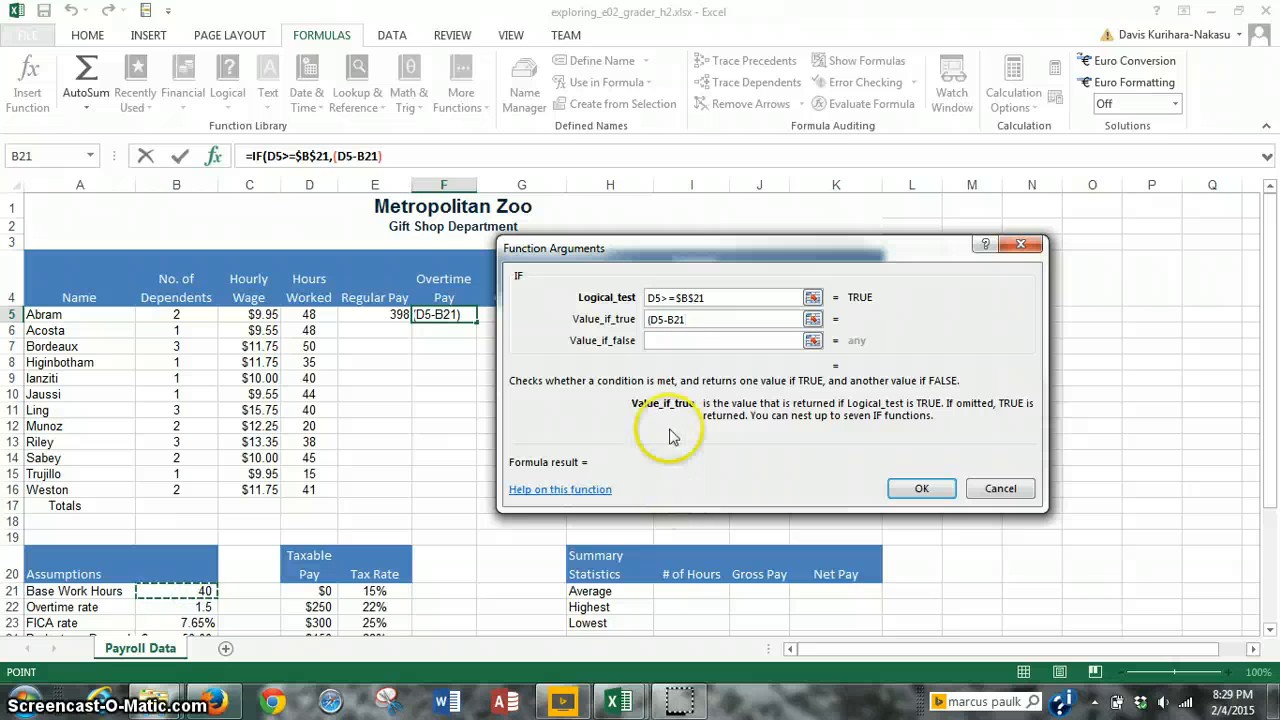
pyautogui.click(678, 320)
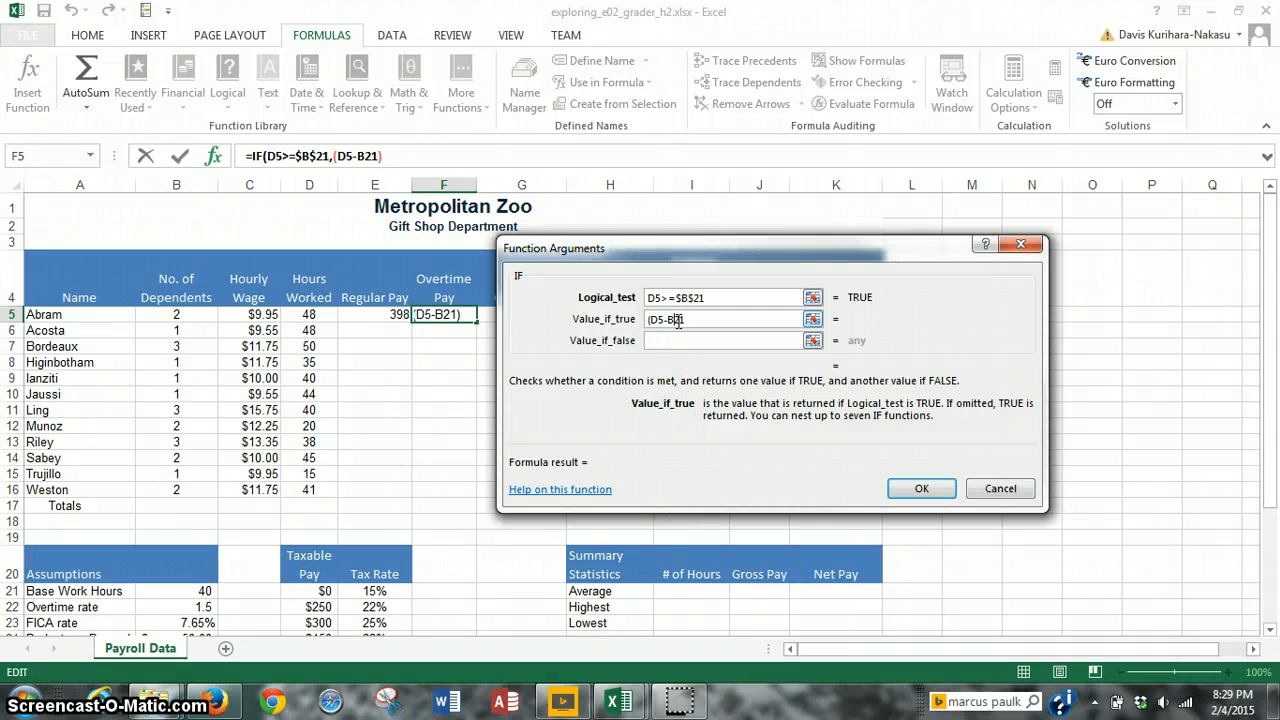
pyautogui.press('F4')
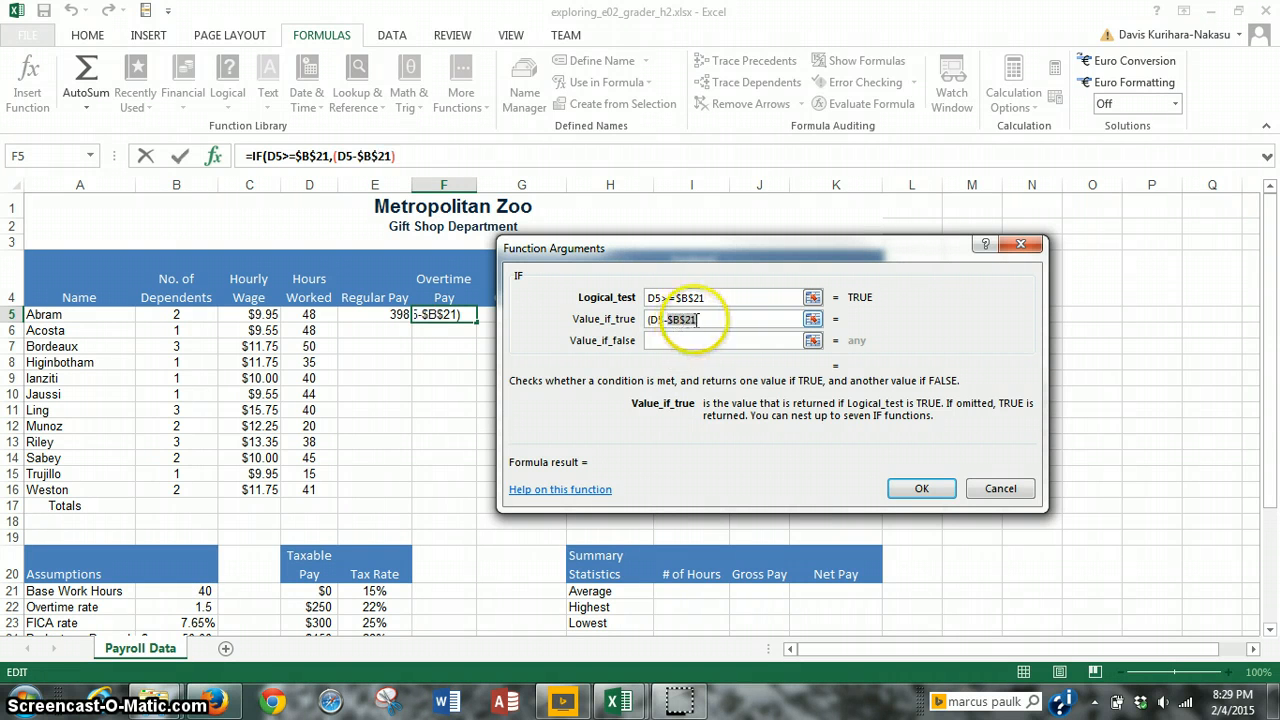
pyautogui.click(700, 320)
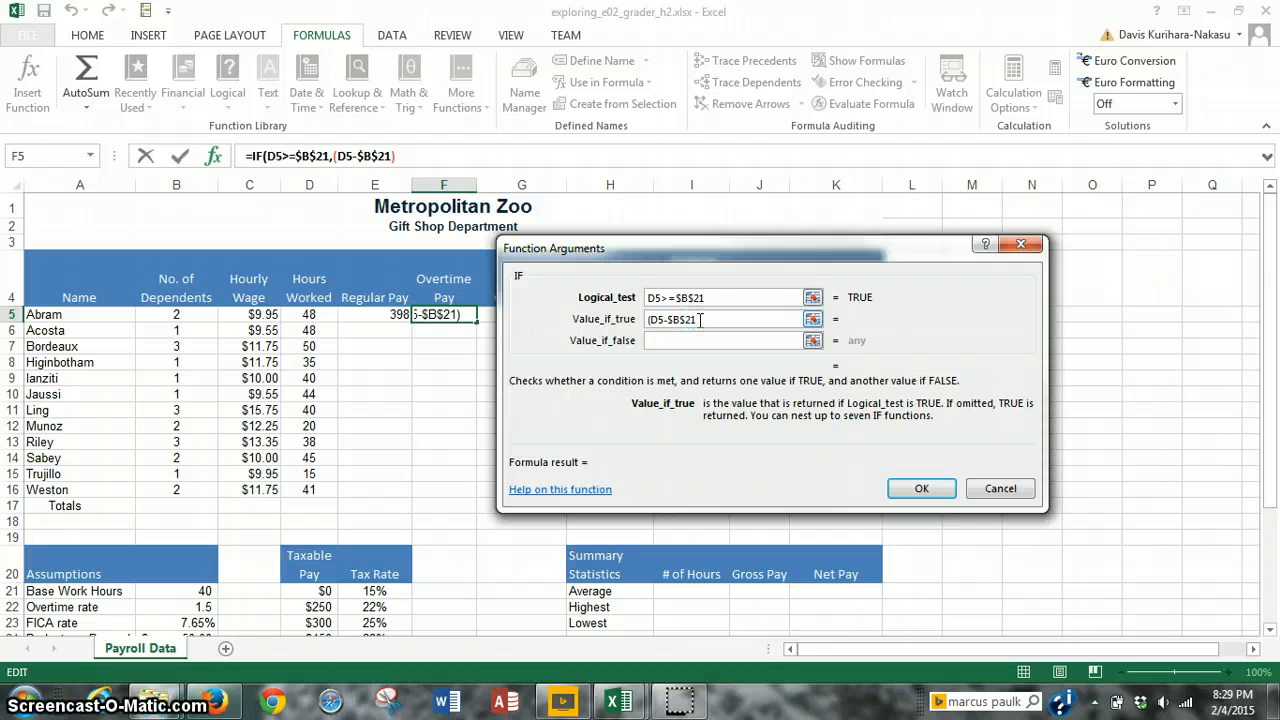
pyautogui.write(')')
# Step: Extend the value if true with *($B$22, multiplying overtime hours by an absolute reference to the overtime rate
pyautogui.click(734, 321)
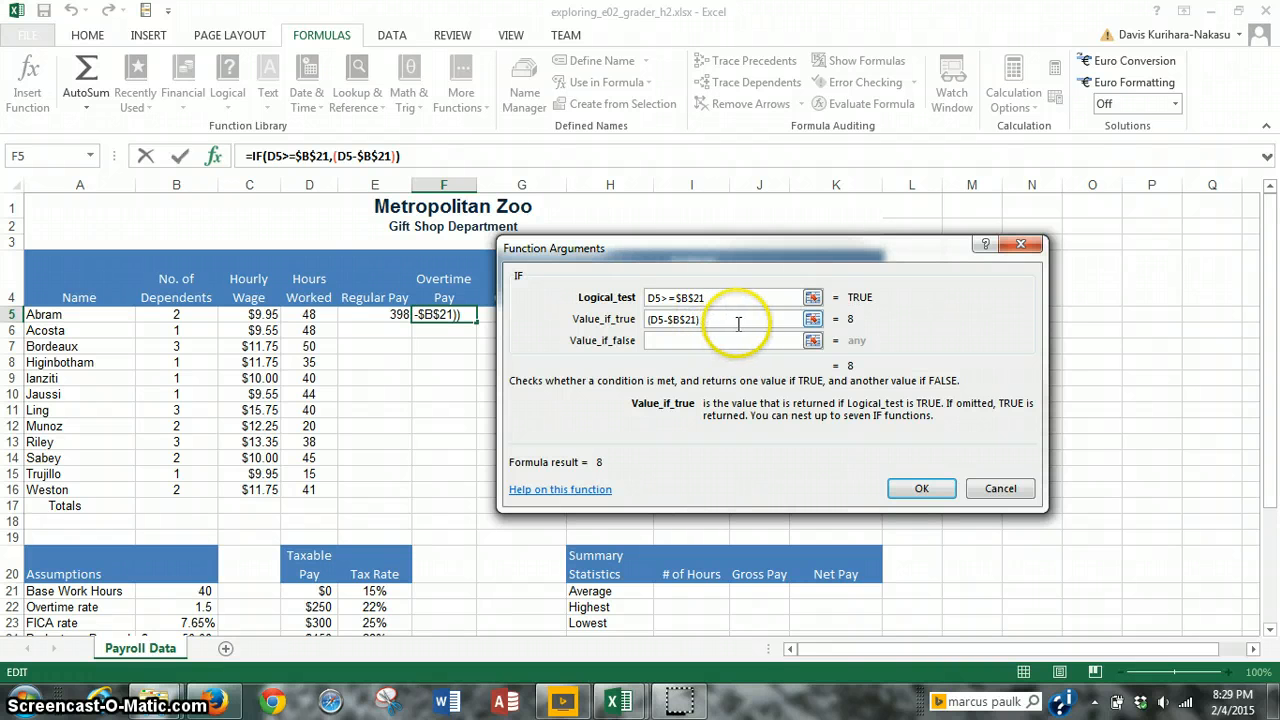
pyautogui.write('*')
pyautogui.click(826, 340)
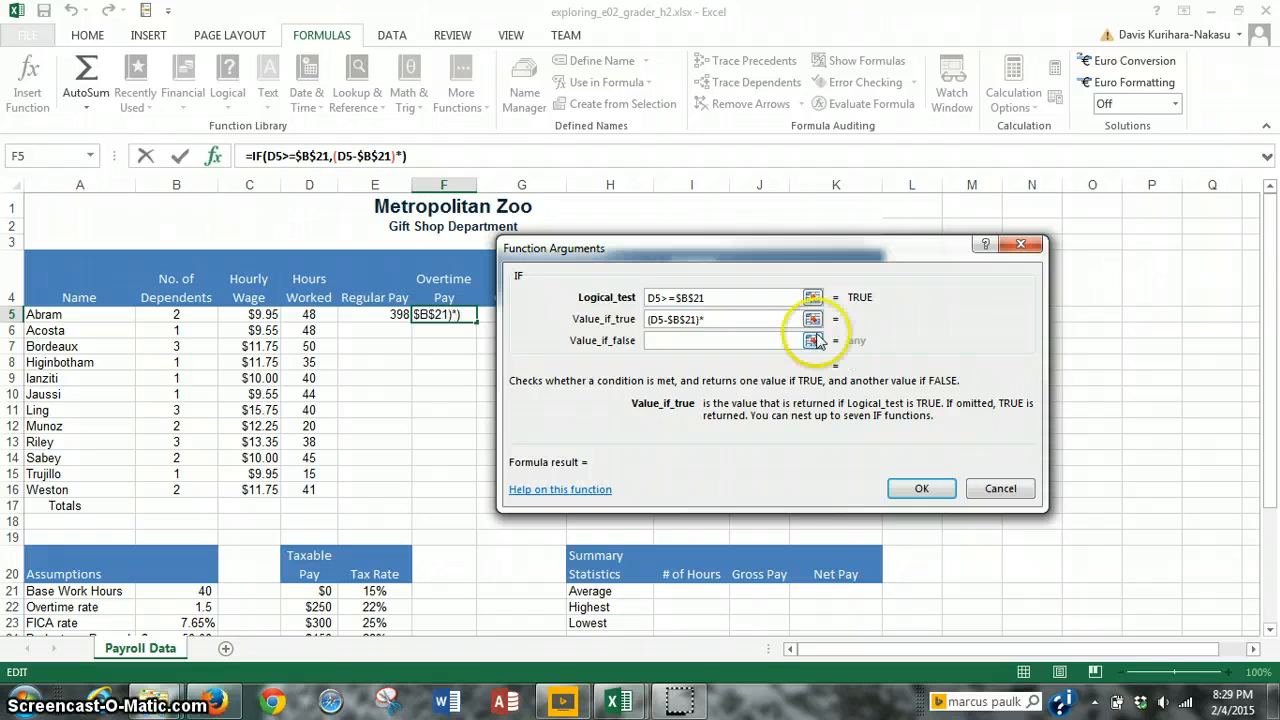
pyautogui.write('(')
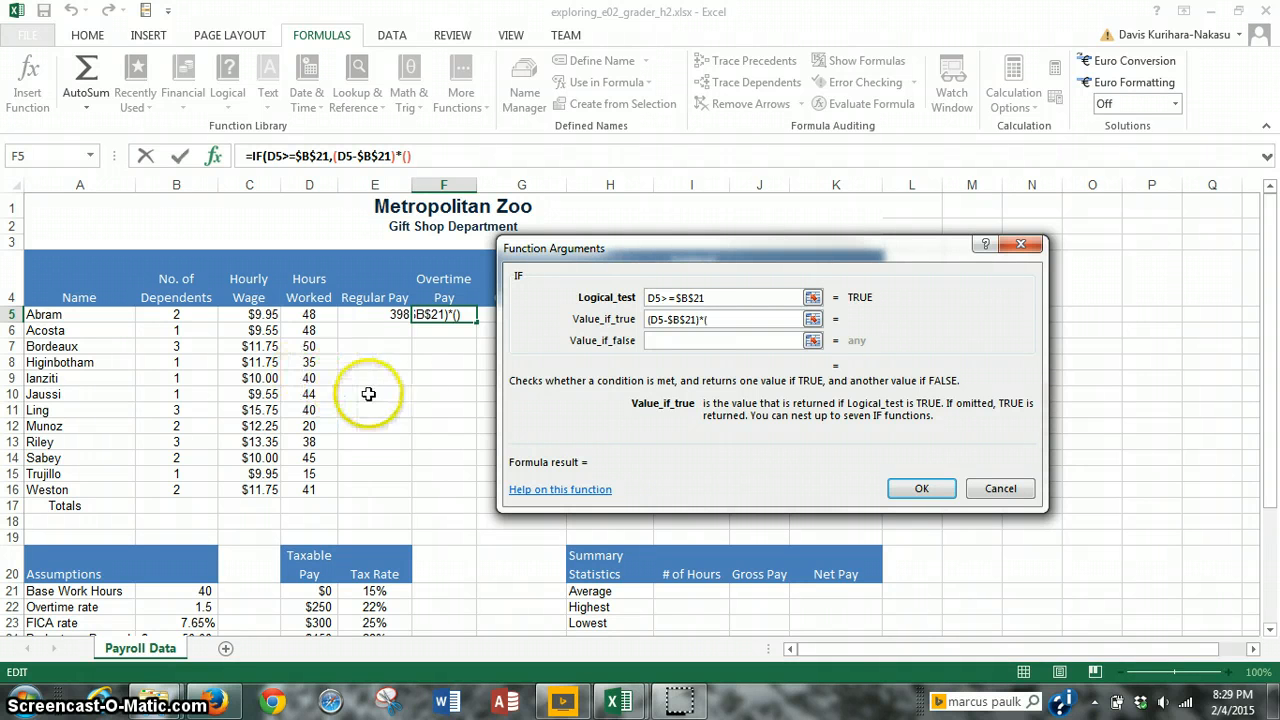
pyautogui.click(163, 608)
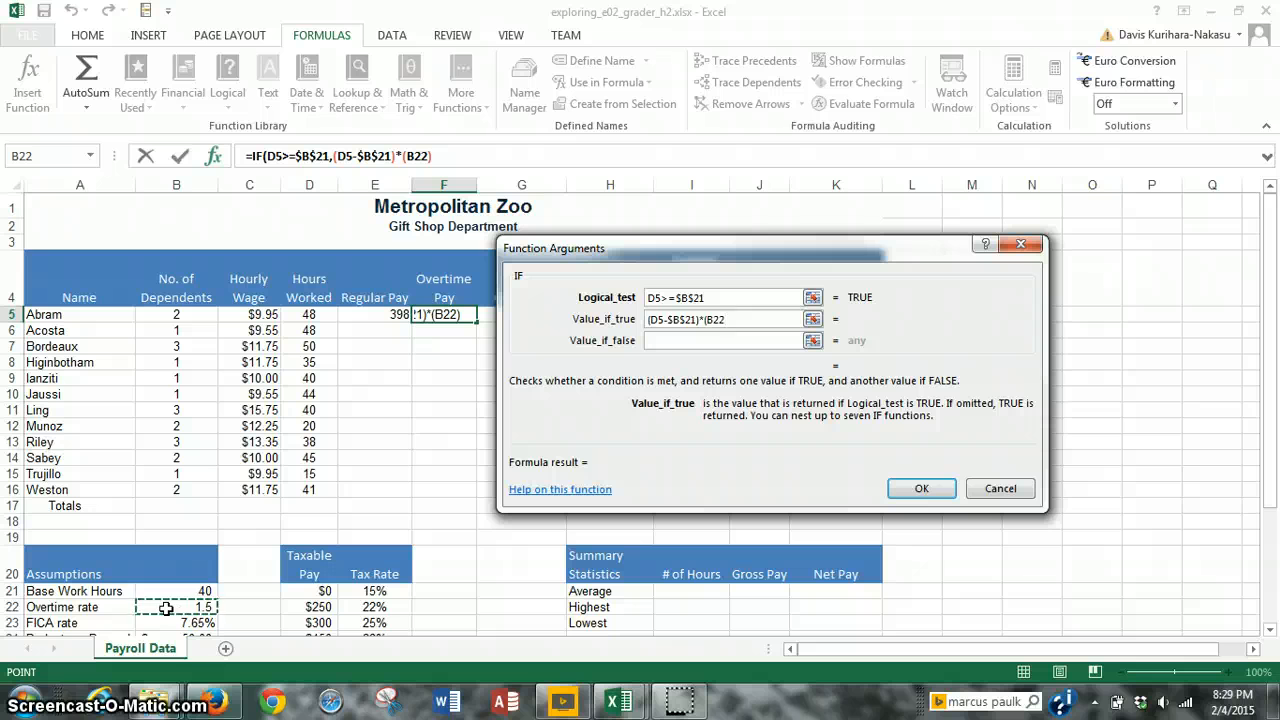
pyautogui.click(184, 609)
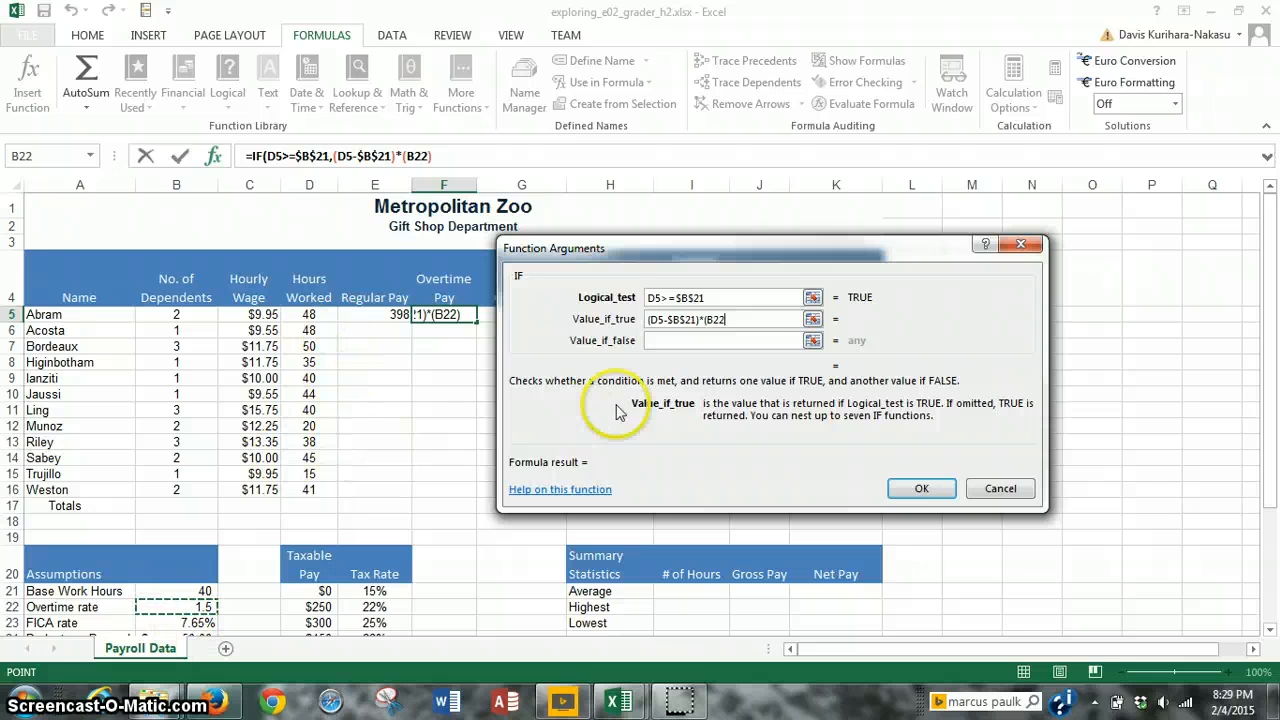
pyautogui.click(725, 320)
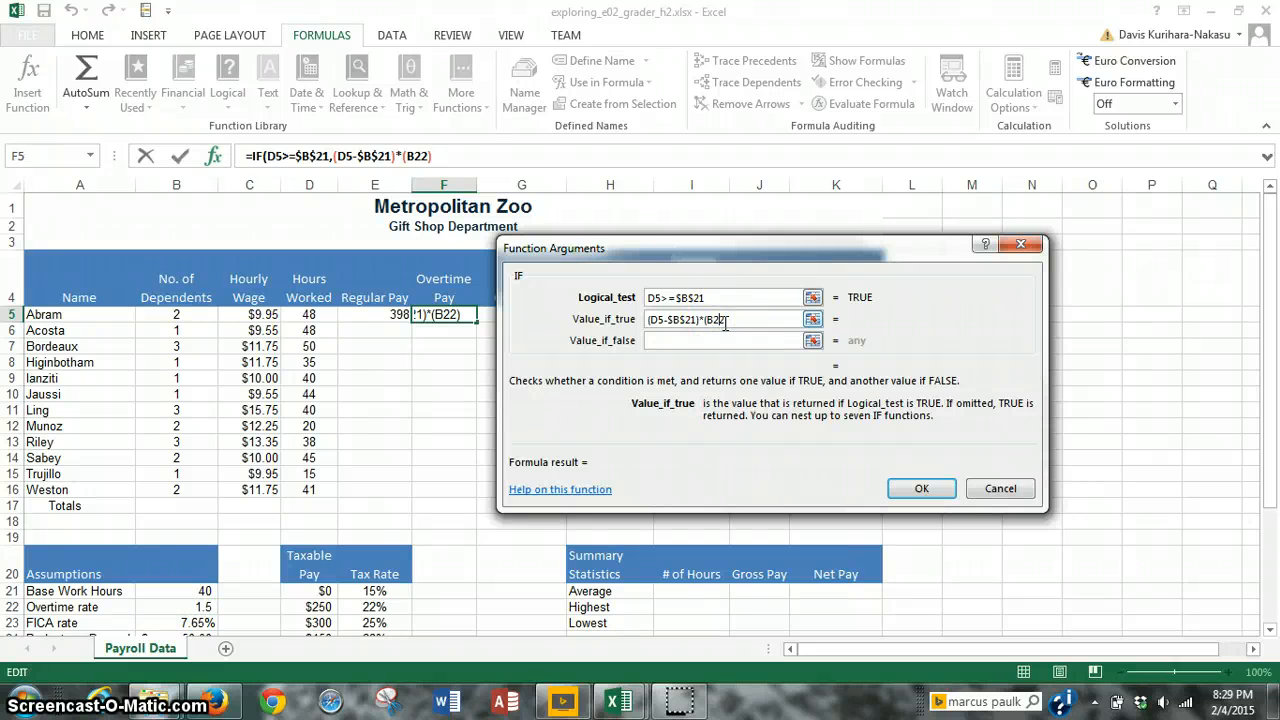
pyautogui.press('F4')
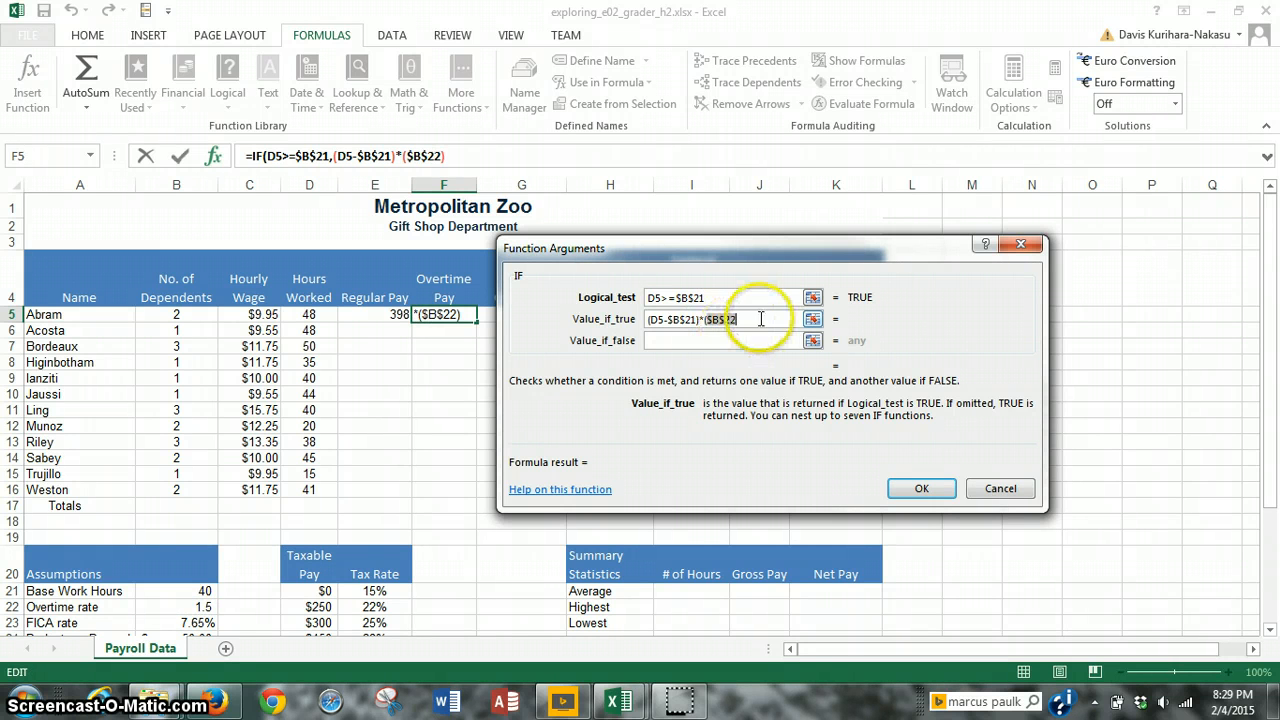
# Step: Finish the value if true with *C5), using the hourly wage, and complete the F5 formula with 0 as the value if false
pyautogui.click(751, 322)
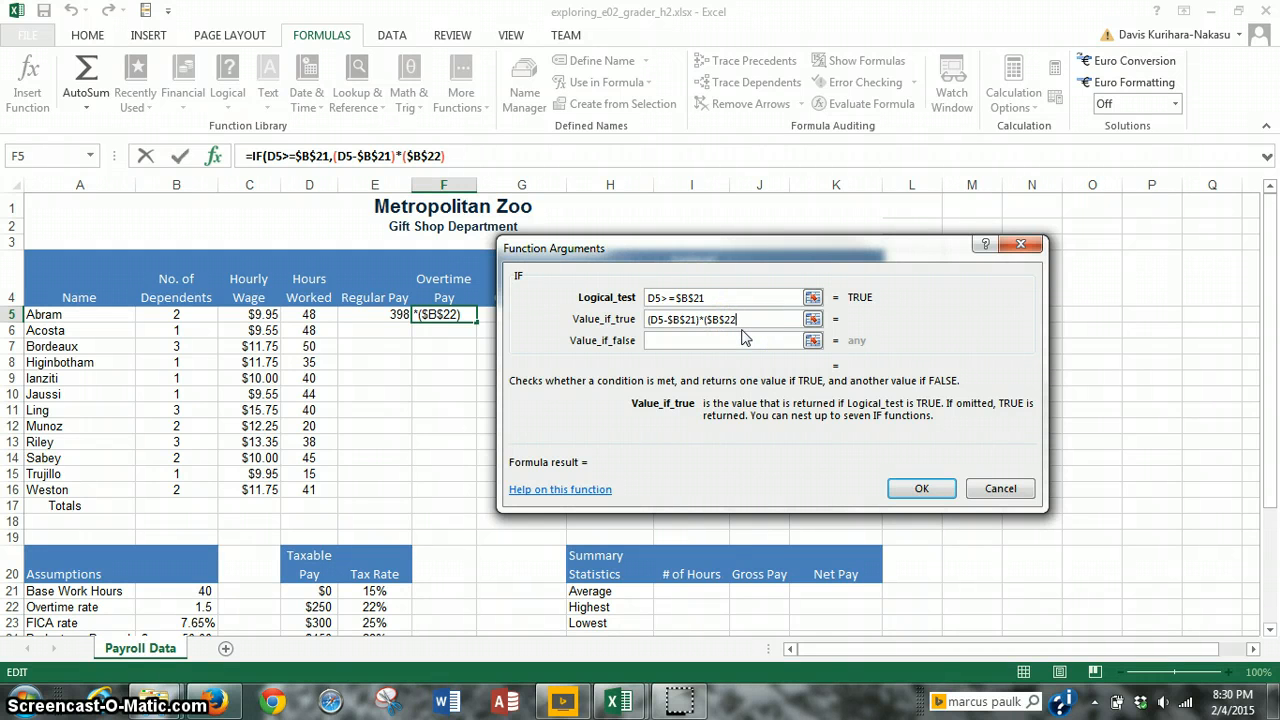
pyautogui.write('*')
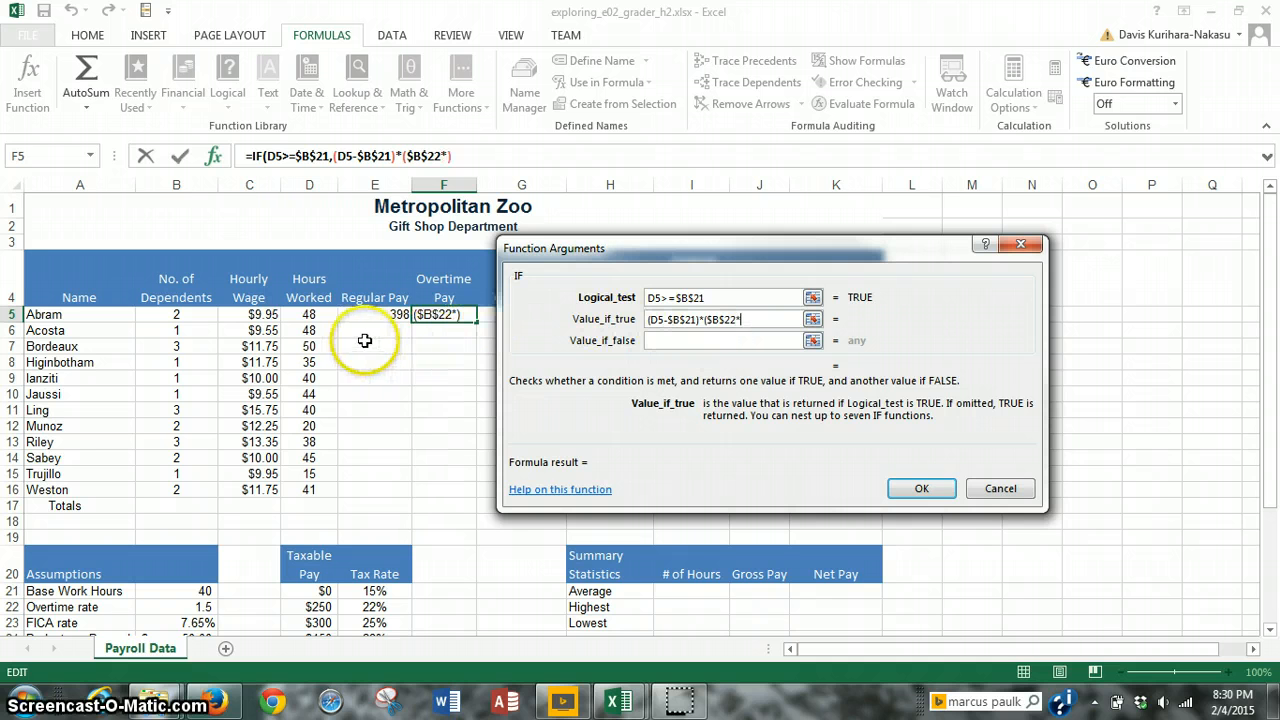
pyautogui.click(250, 315)
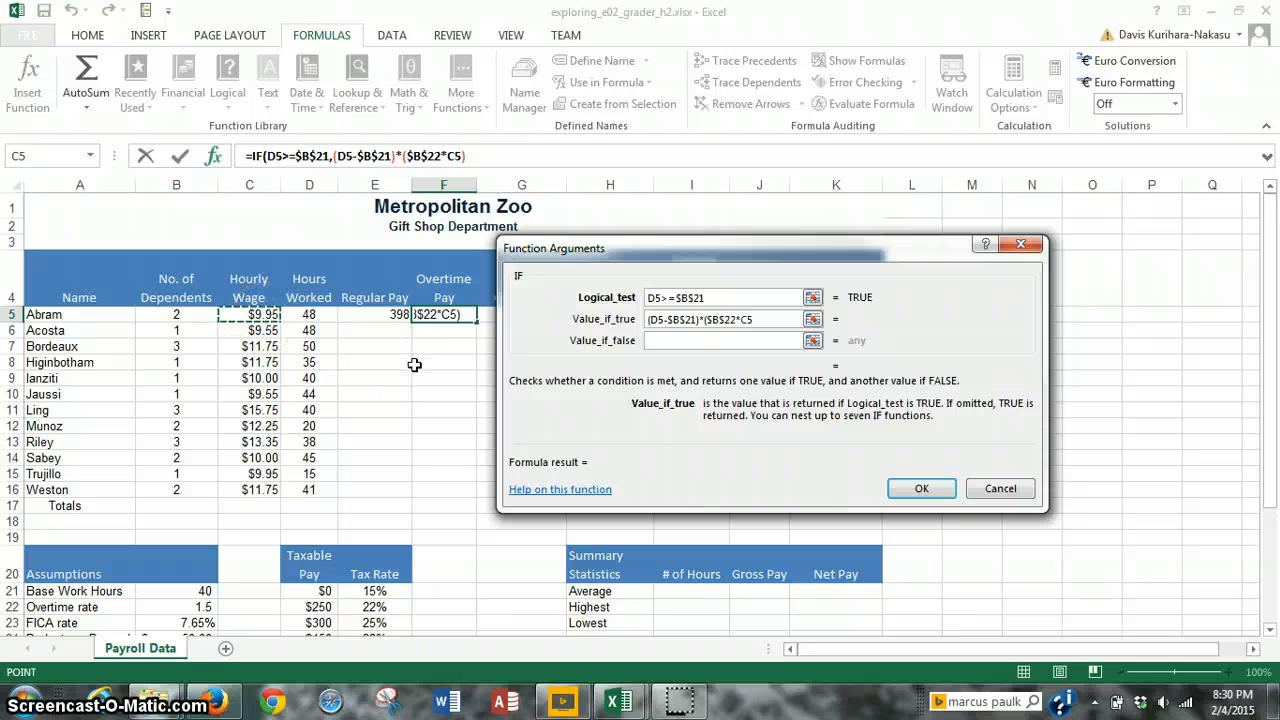
pyautogui.write(')')
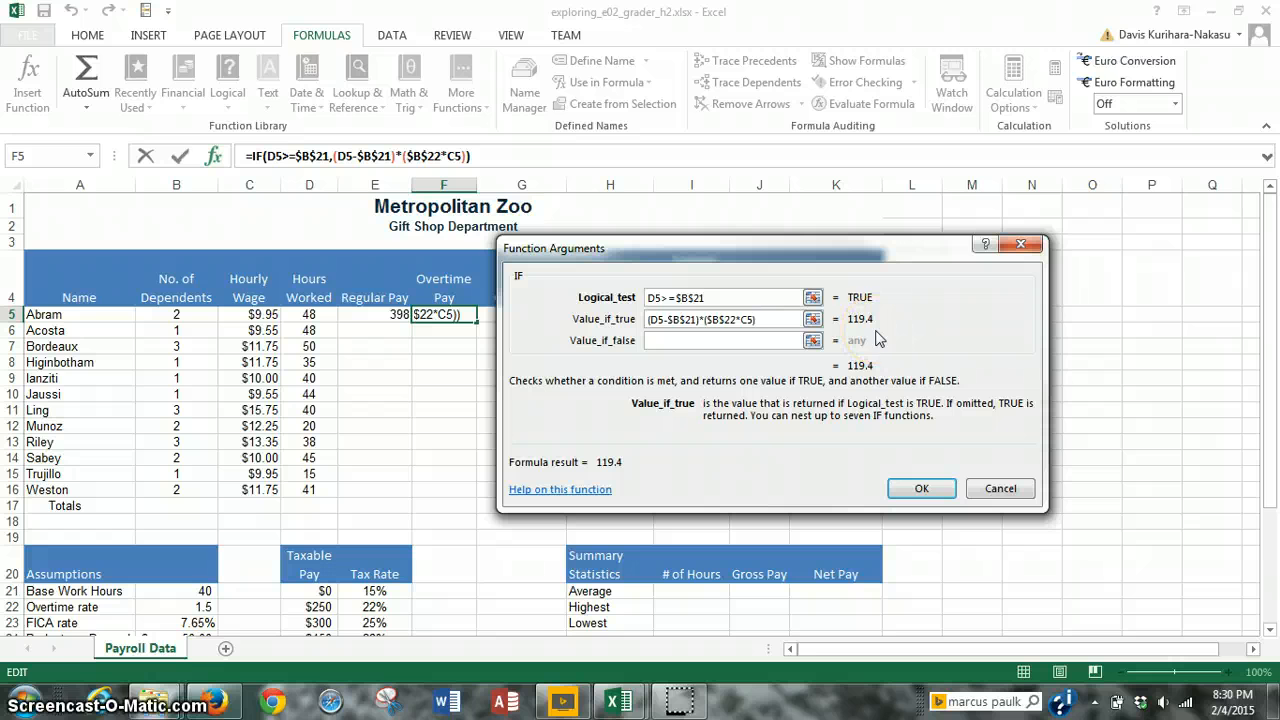
pyautogui.click(651, 340)
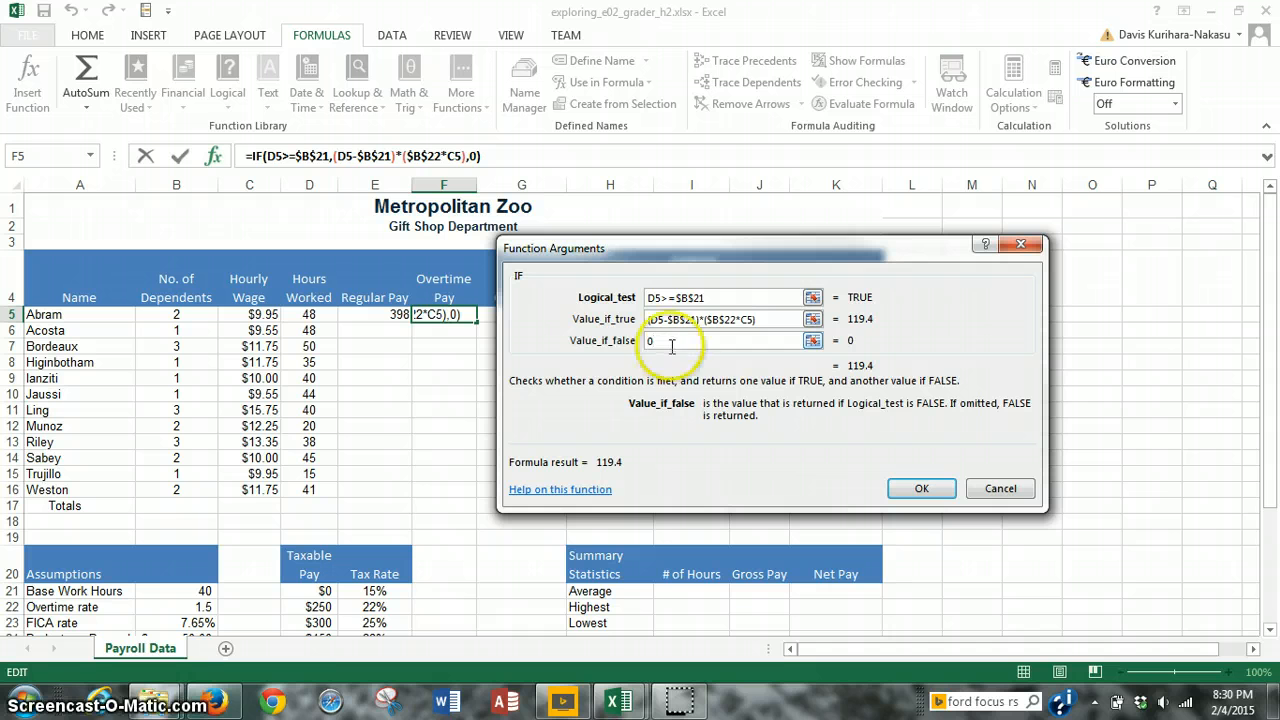
pyautogui.click(921, 490)
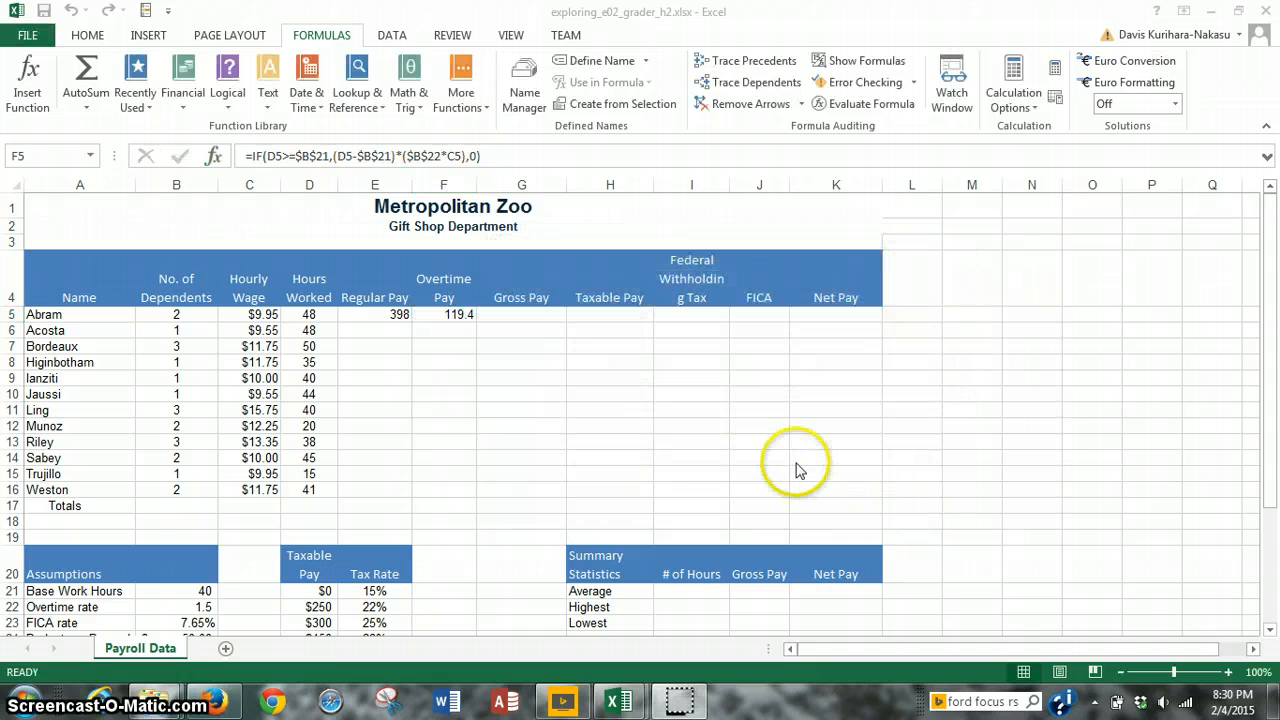